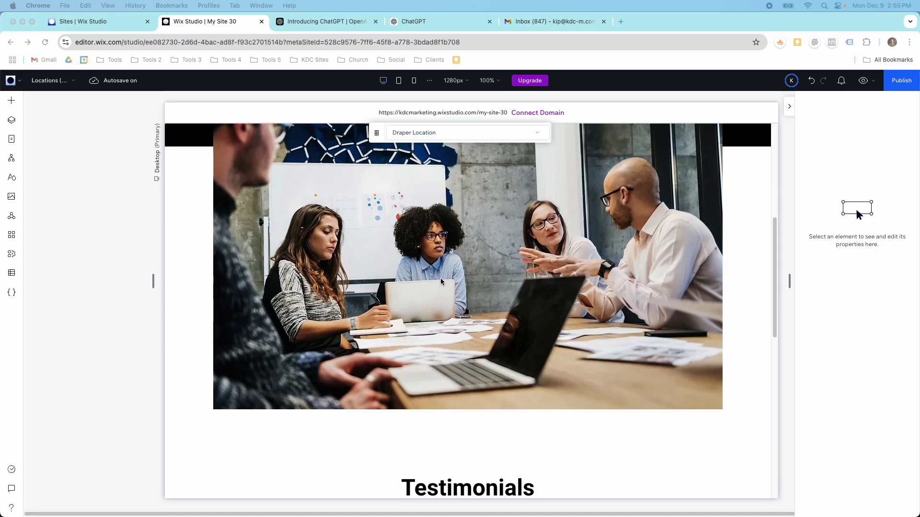
# Review the Draper Location page from the testimonials down to the advertising section and footer.
pyautogui.scroll(-8, 441, 281)
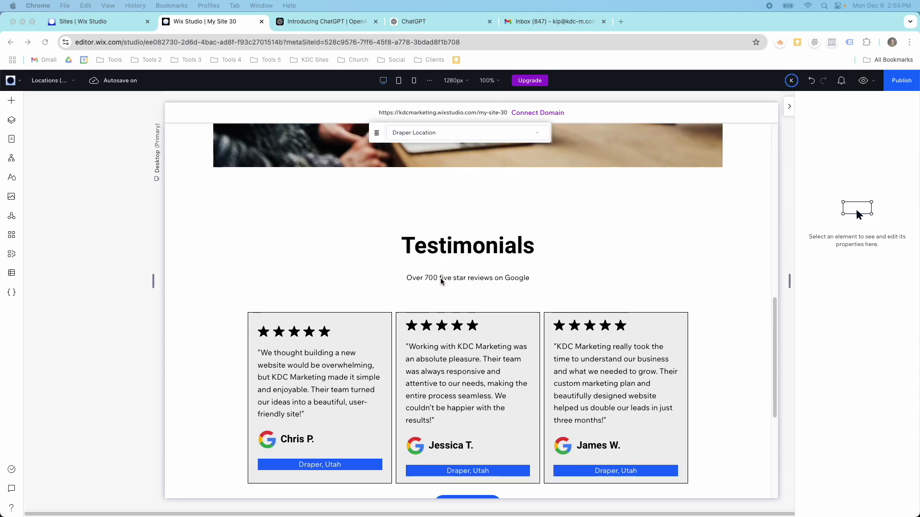
pyautogui.scroll(-8, 441, 281)
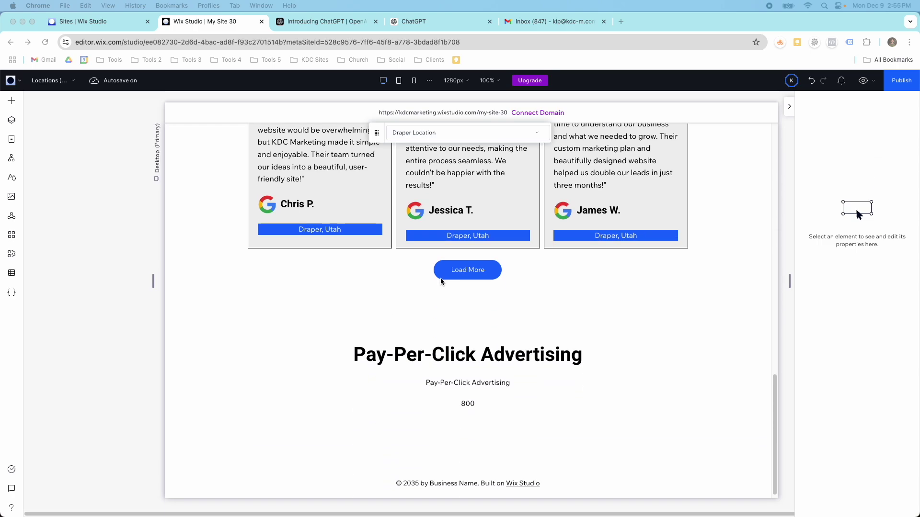
pyautogui.scroll(20, 441, 281)
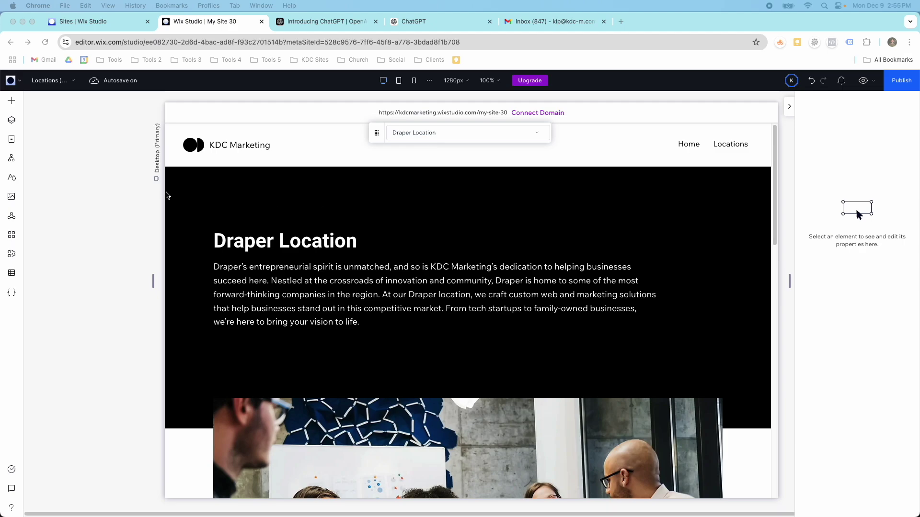
# Open the Locations collection from the site's CMS collections.
pyautogui.click(12, 273)
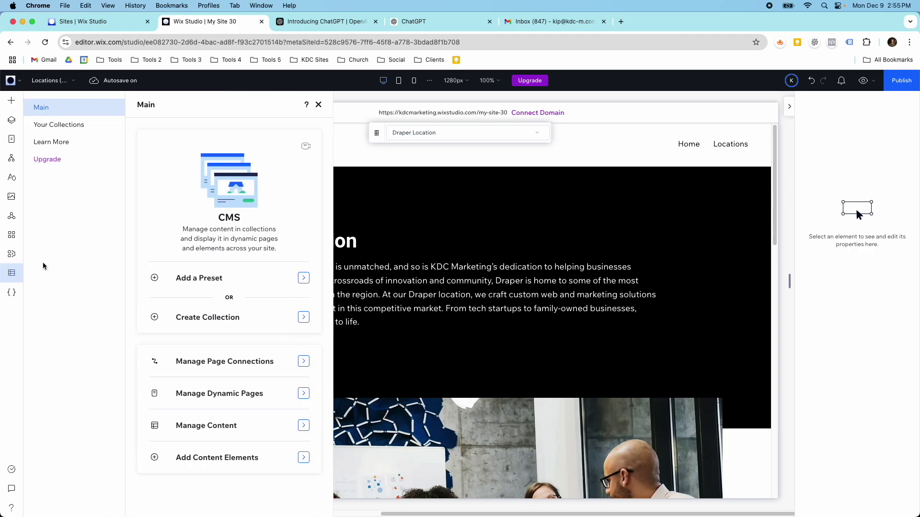
pyautogui.click(70, 126)
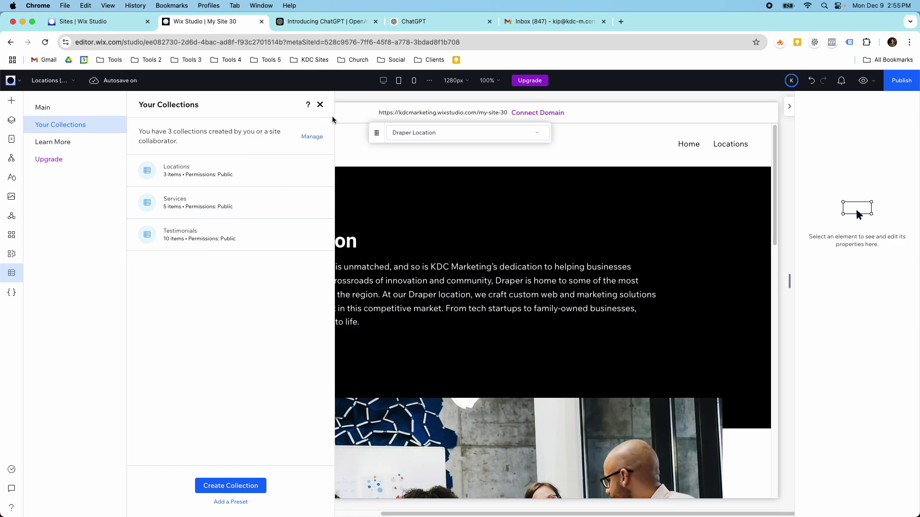
pyautogui.click(248, 176)
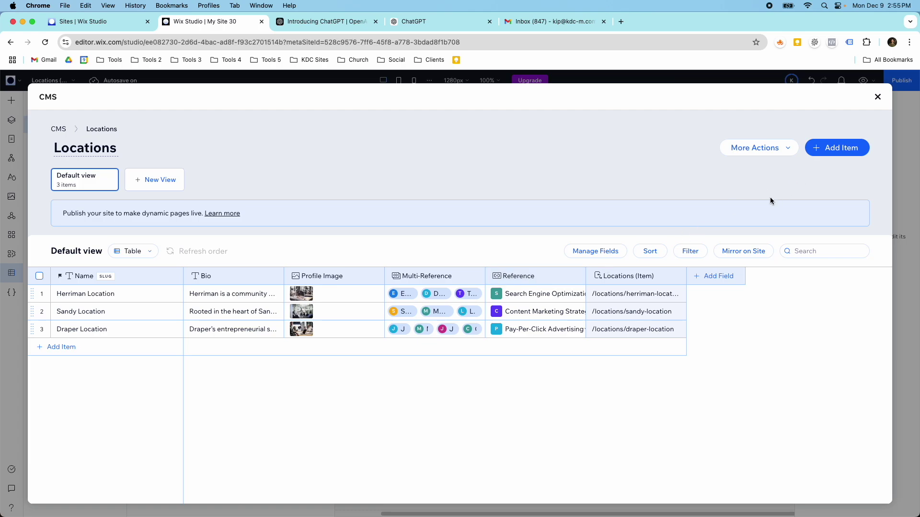
# Browse the field types available for a new Locations field, including Reference and Multi-reference, without adding one.
pyautogui.click(716, 282)
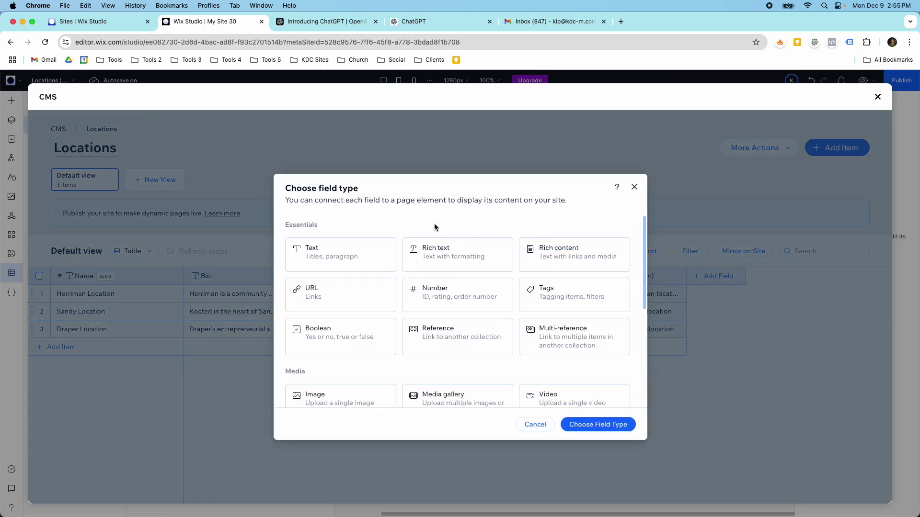
pyautogui.scroll(-4, 435, 223)
pyautogui.scroll(2, 453, 294)
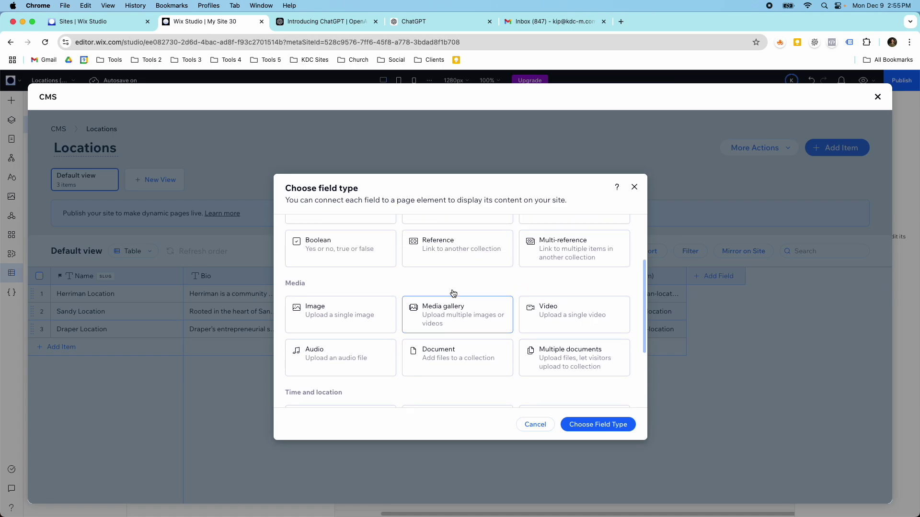
pyautogui.scroll(2, 453, 294)
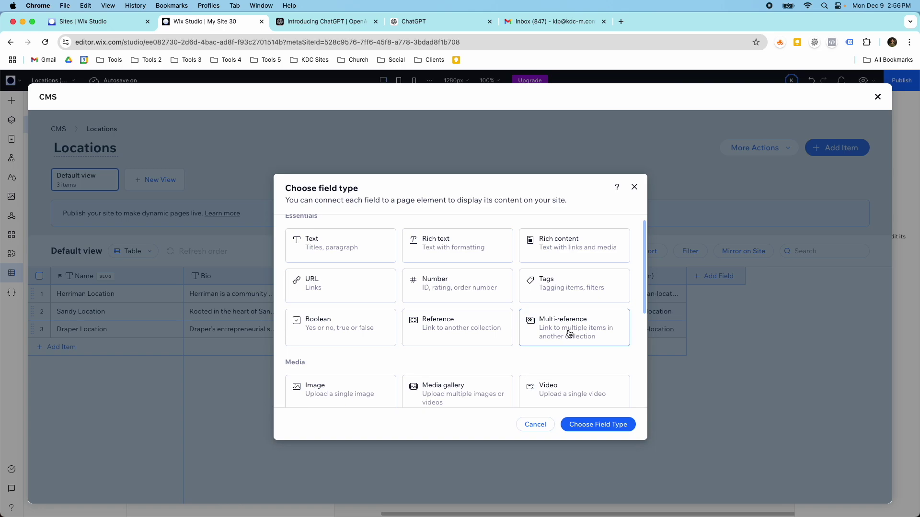
pyautogui.click(636, 186)
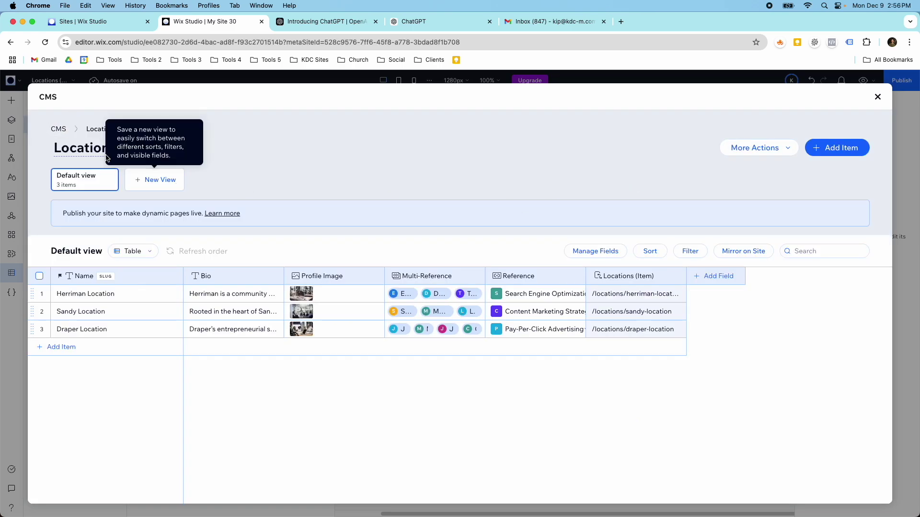
# In the Testimonials collection, remove the first item's Draper Location reference and assign Draper Location to it again.
pyautogui.click(59, 130)
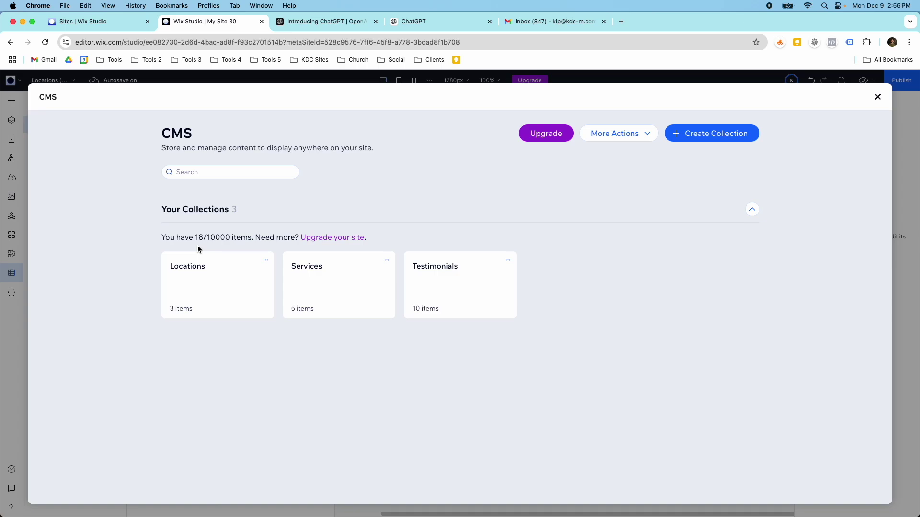
pyautogui.click(434, 292)
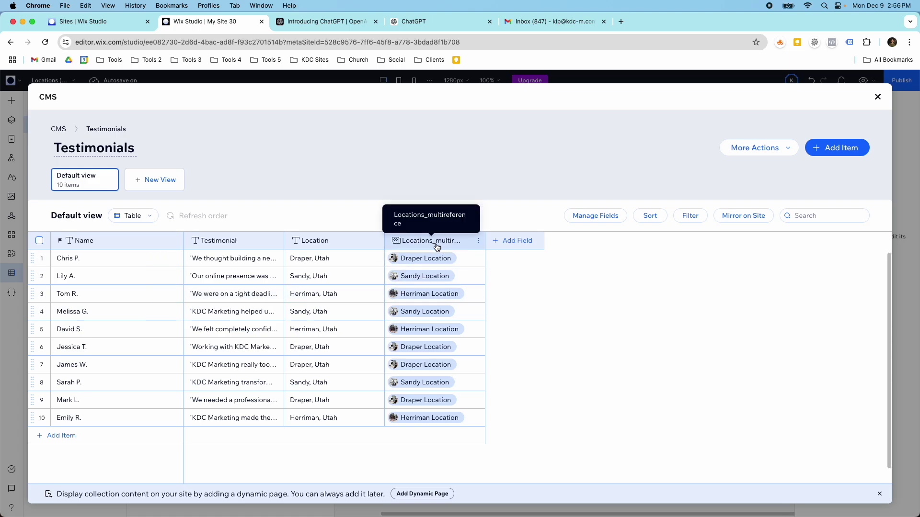
pyautogui.click(458, 261)
pyautogui.click(458, 261)
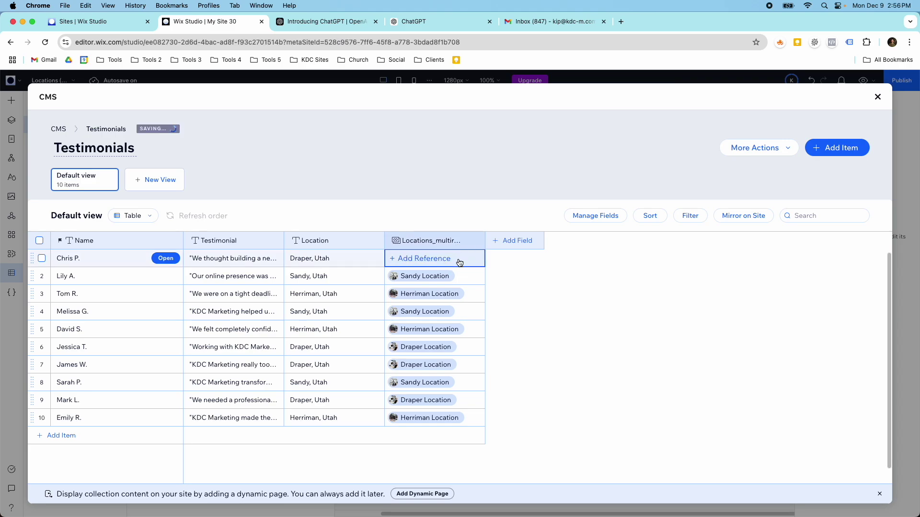
pyautogui.click(450, 257)
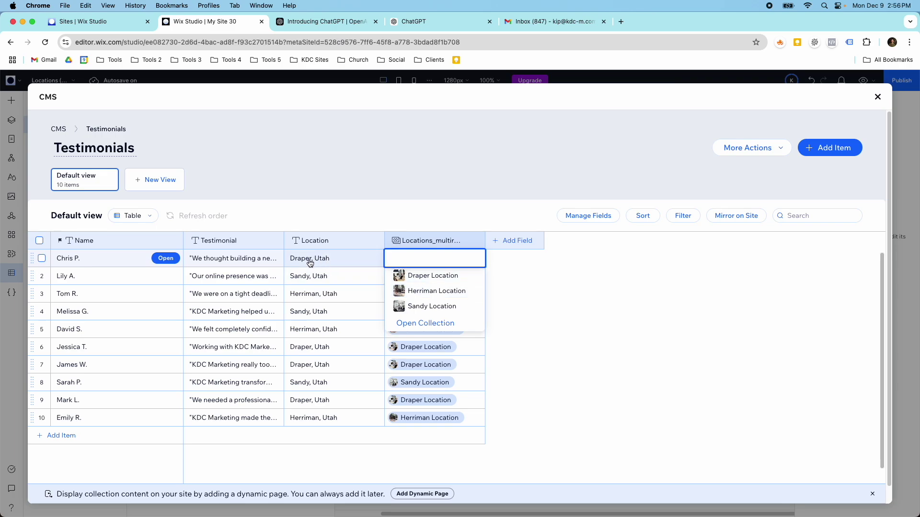
pyautogui.click(435, 279)
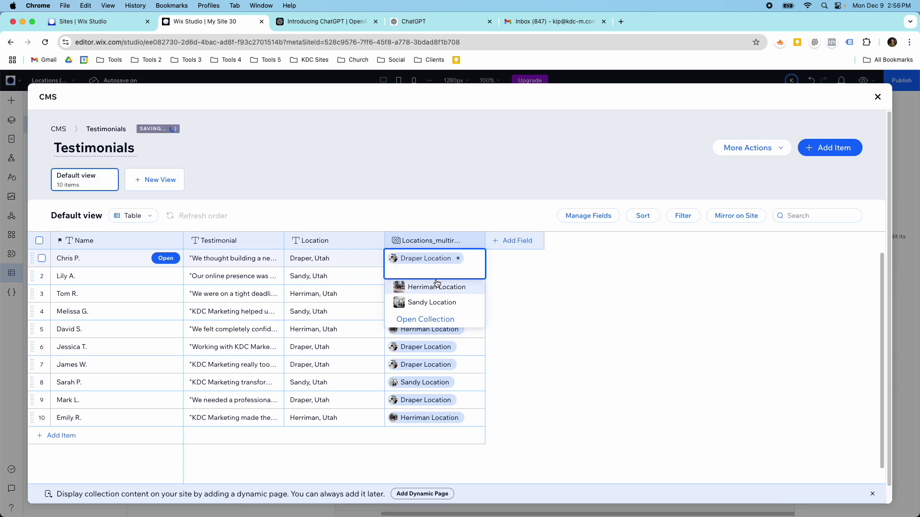
pyautogui.click(540, 257)
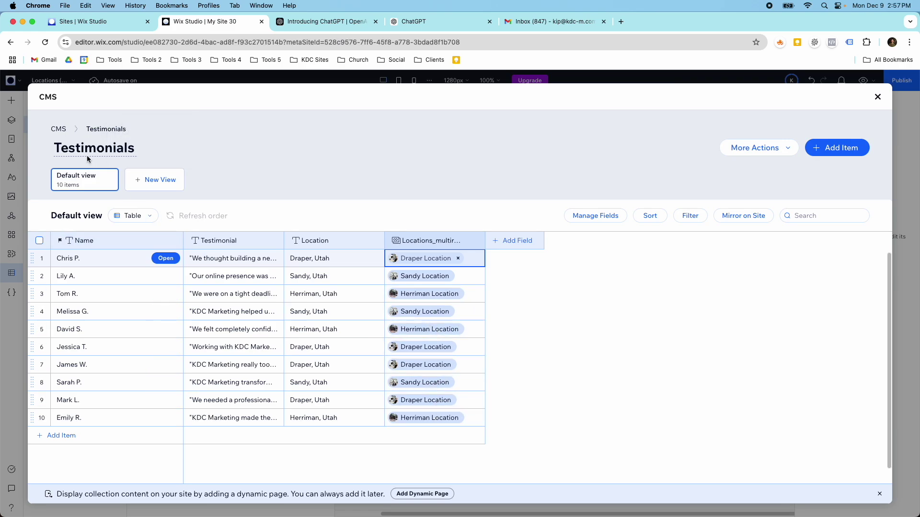
# Check the testimonial references listed for each item in the Locations collection, and close the CMS.
pyautogui.click(60, 132)
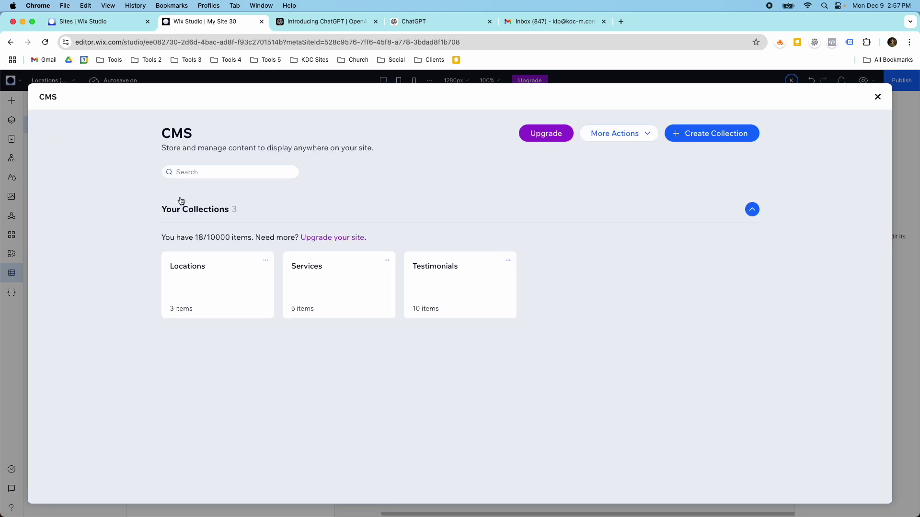
pyautogui.click(232, 294)
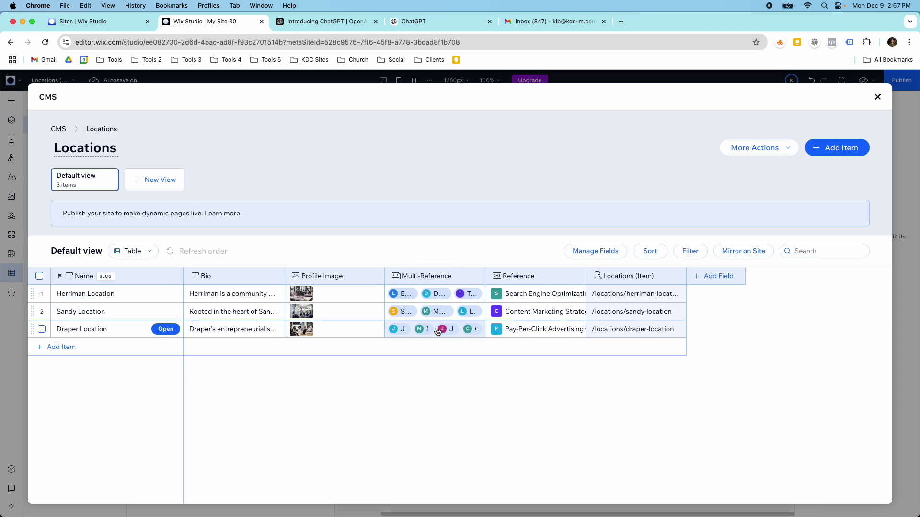
pyautogui.click(879, 97)
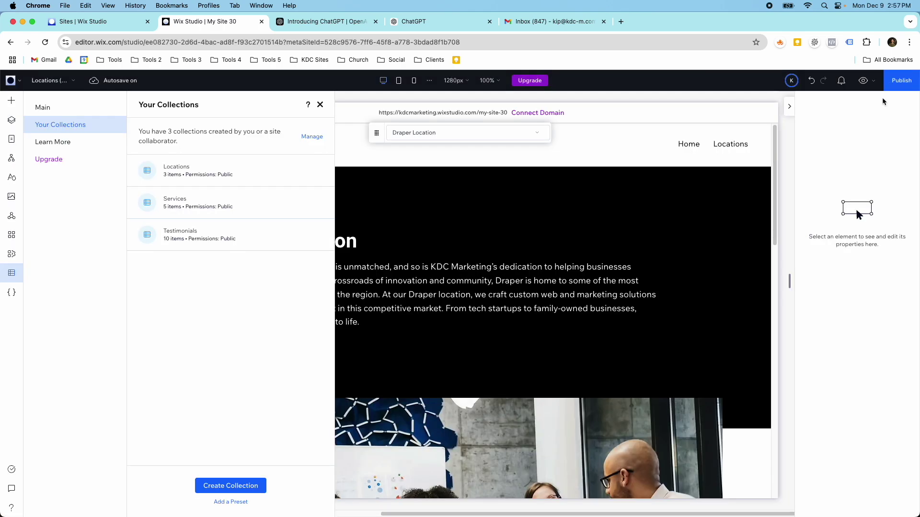
pyautogui.click(320, 105)
# Switch to the Home page and open its preview.
pyautogui.click(66, 82)
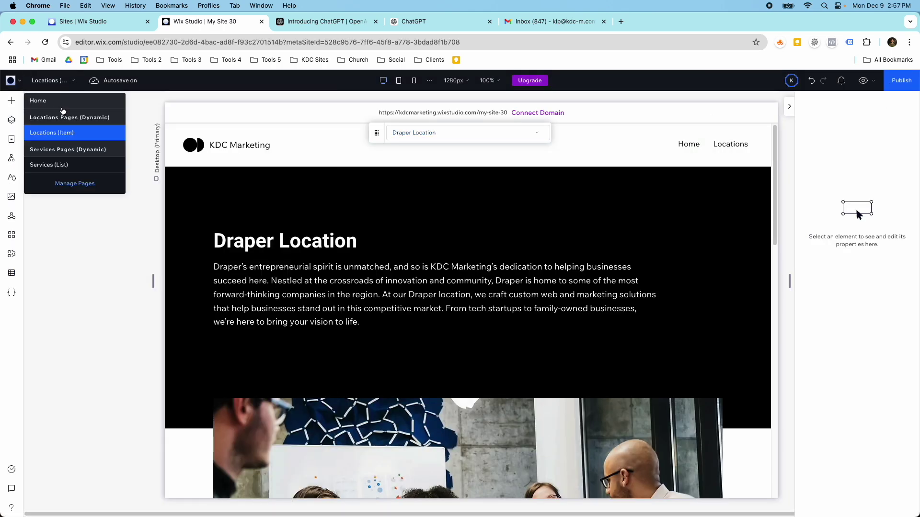
pyautogui.click(60, 102)
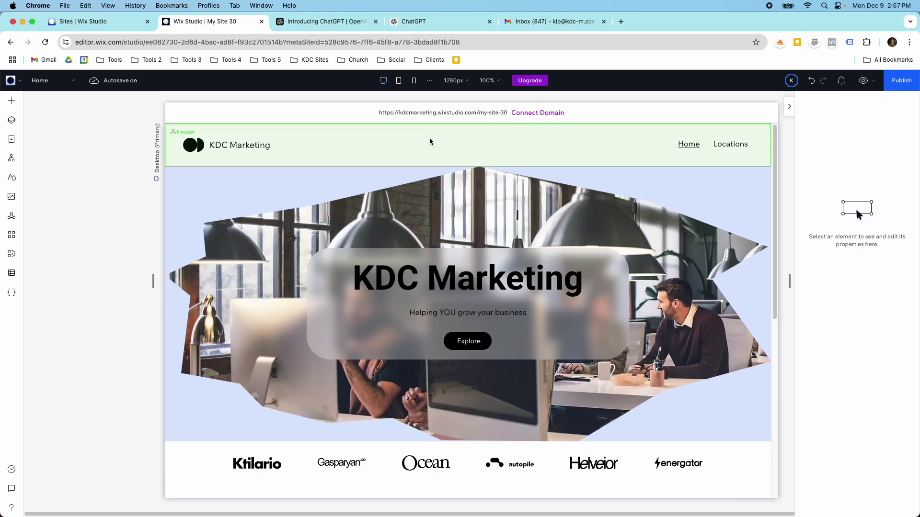
pyautogui.click(863, 81)
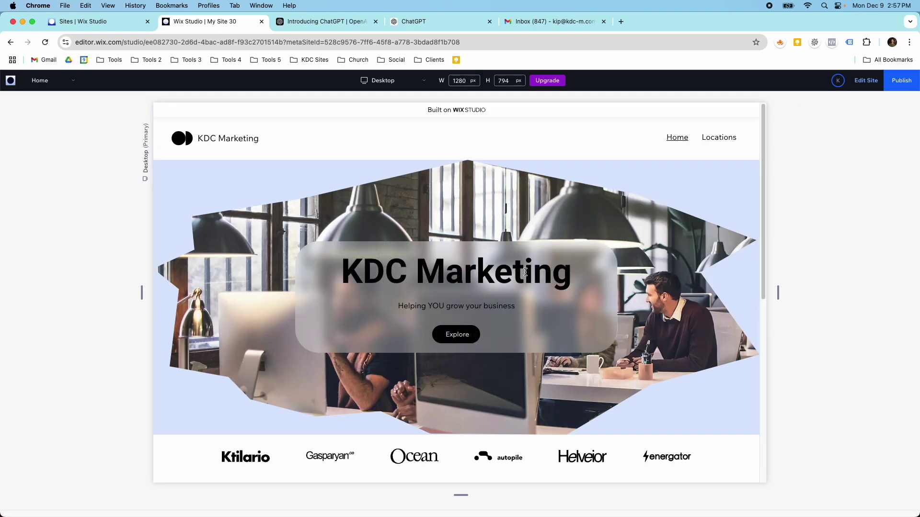
# Test the testimonials section in the preview by loading more reviews twice, and return to editing the site.
pyautogui.scroll(-10, 526, 272)
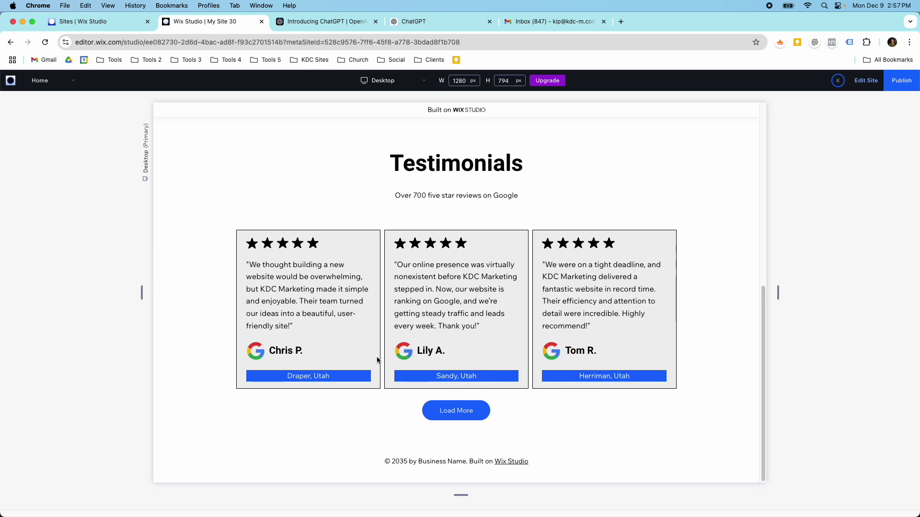
pyautogui.click(478, 420)
pyautogui.scroll(-3, 474, 415)
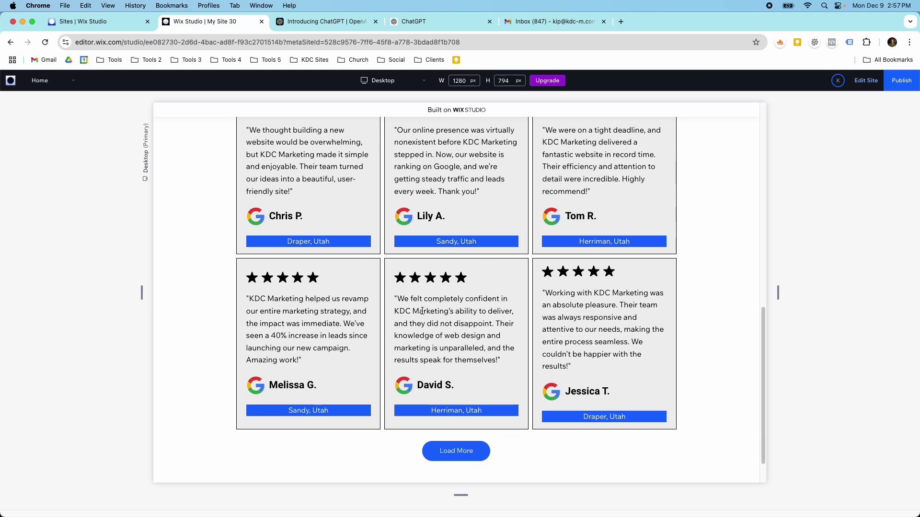
pyautogui.click(458, 463)
pyautogui.scroll(-3, 458, 463)
pyautogui.scroll(-1, 459, 463)
pyautogui.click(865, 81)
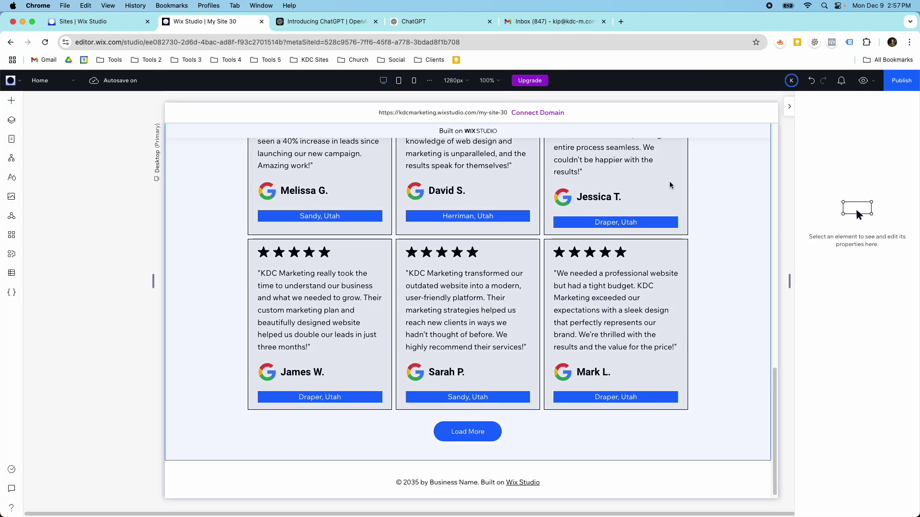
# Inspect the dataset and field options that the third testimonial card's quote text connects to.
pyautogui.click(588, 292)
pyautogui.click(587, 292)
pyautogui.click(588, 292)
pyautogui.click(587, 292)
pyautogui.click(587, 291)
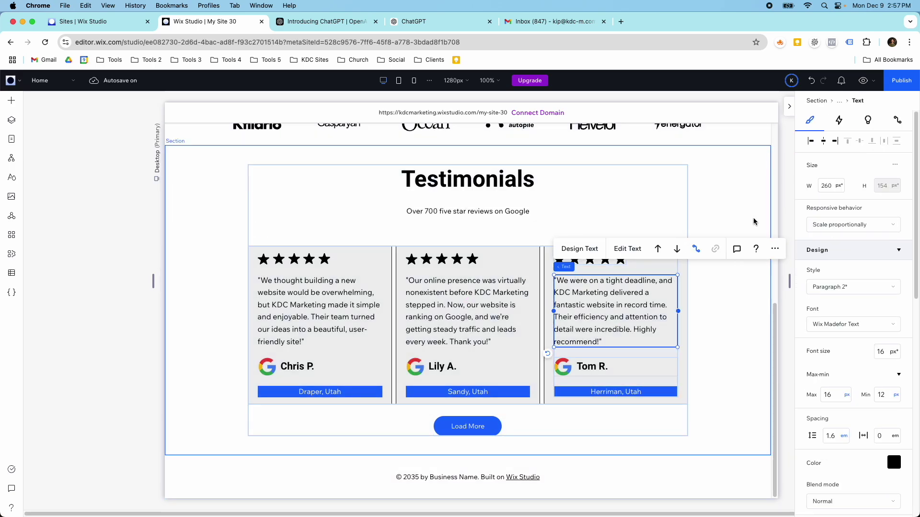
pyautogui.click(897, 120)
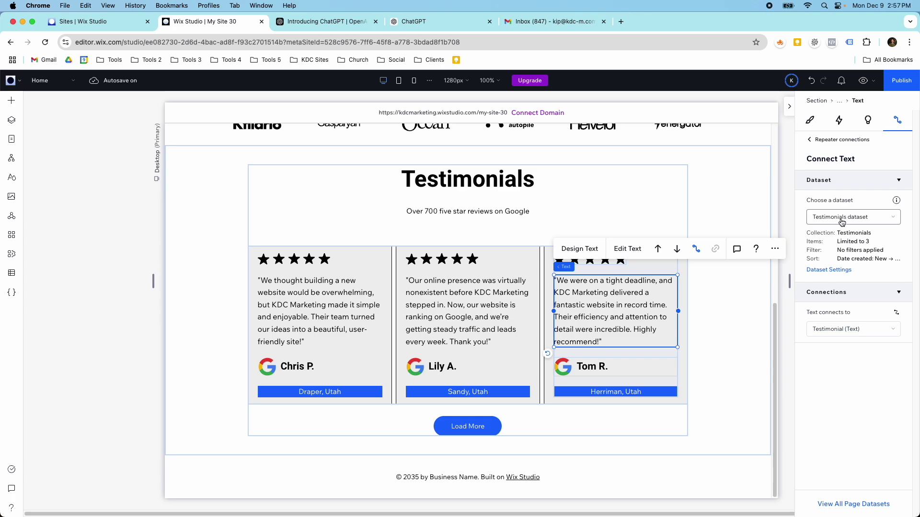
pyautogui.click(834, 329)
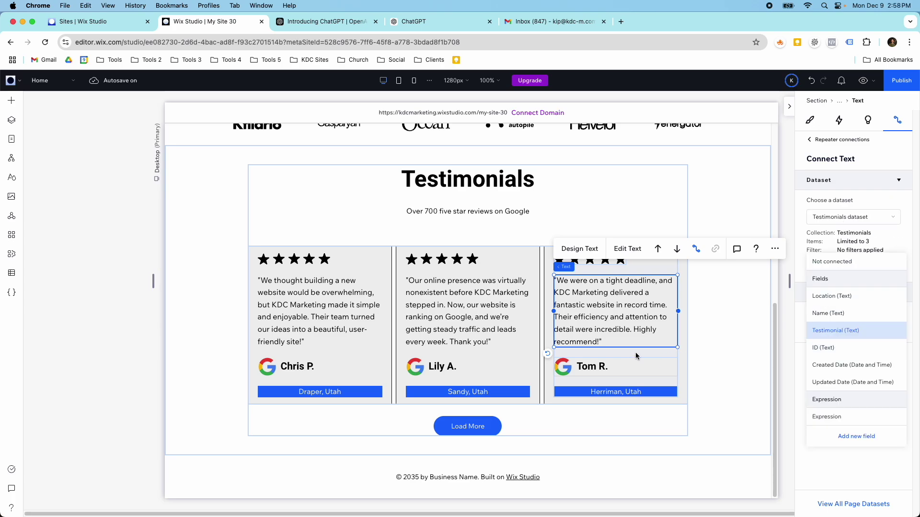
# Check the field connections of the third testimonial card's reviewer name and location texts.
pyautogui.click(600, 366)
pyautogui.click(601, 366)
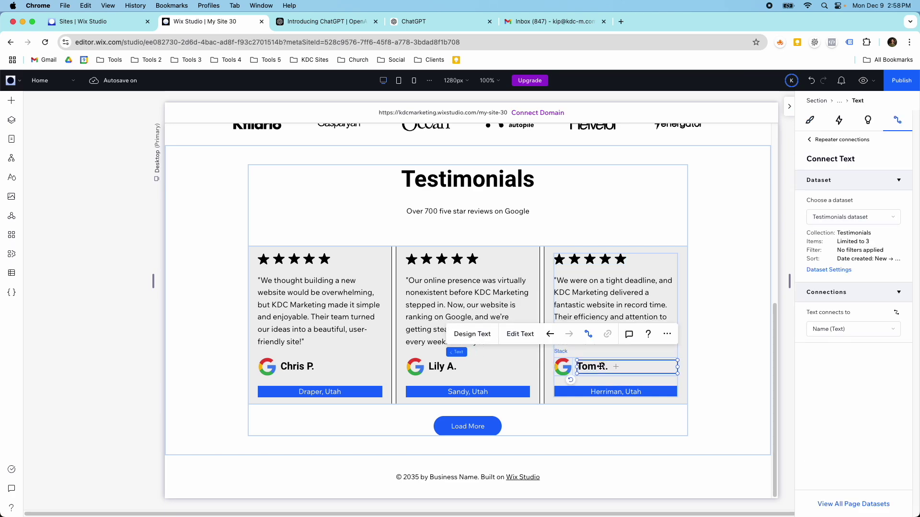
pyautogui.click(639, 392)
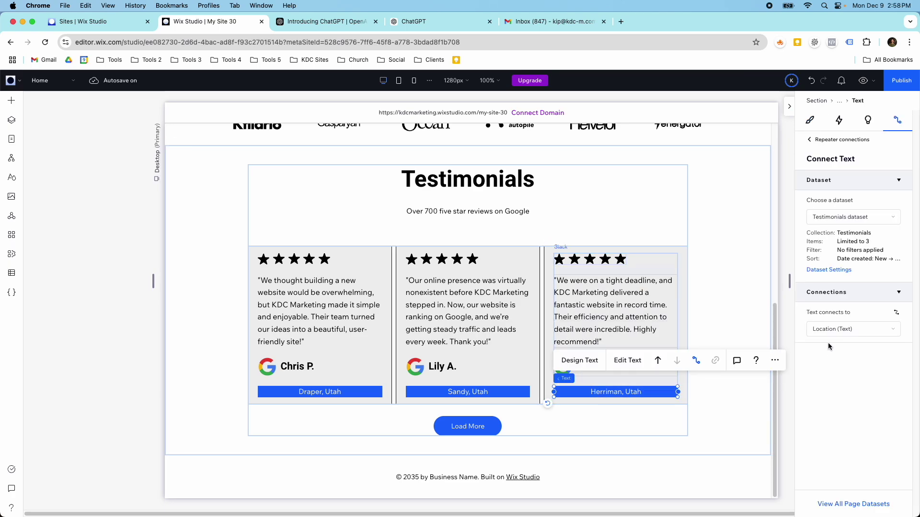
# Review the Testimonials dataset settings and the Load More button's dataset connection.
pyautogui.click(821, 271)
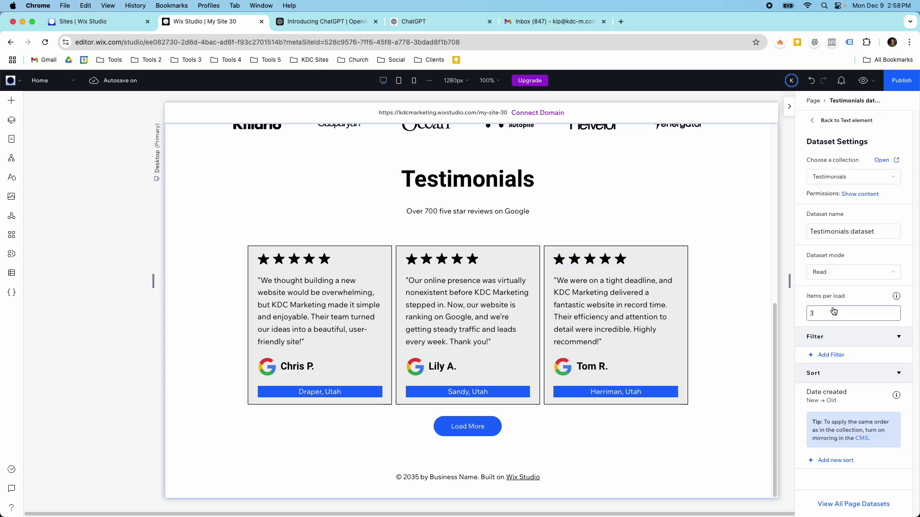
pyautogui.click(471, 426)
pyautogui.click(469, 429)
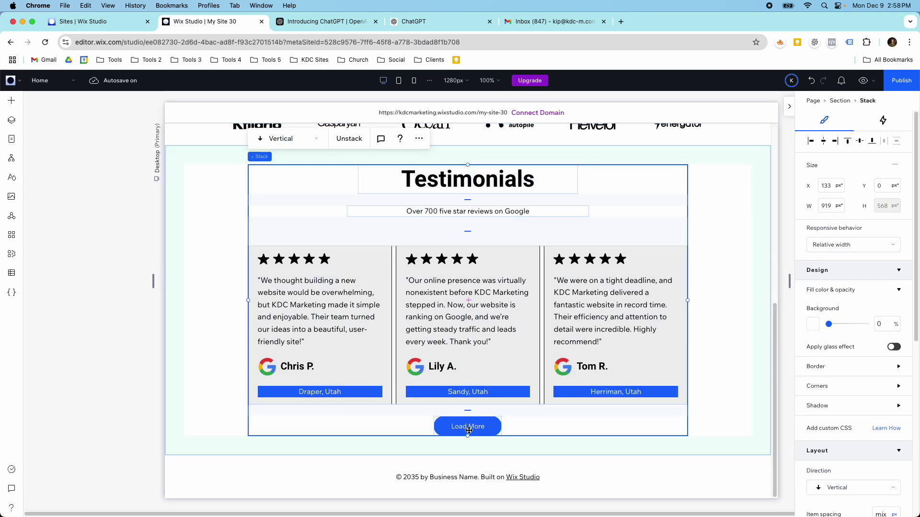
pyautogui.click(469, 428)
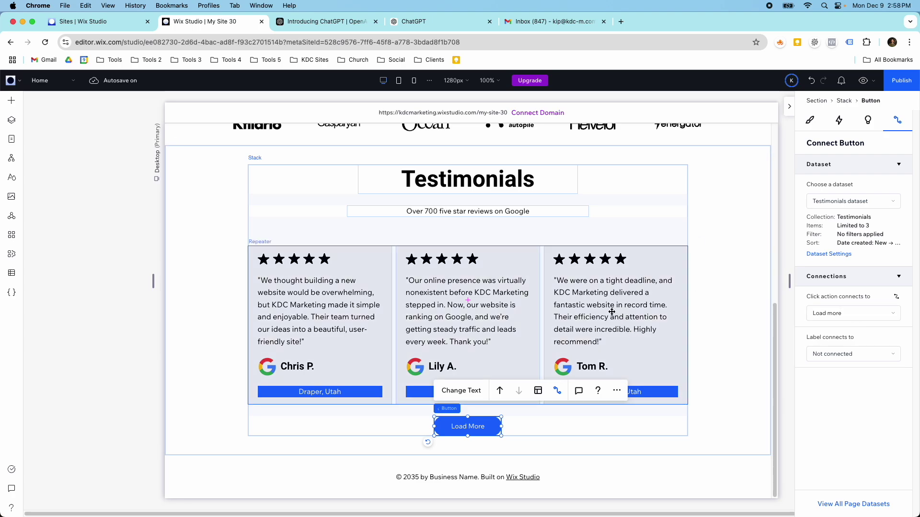
pyautogui.scroll(5, 662, 293)
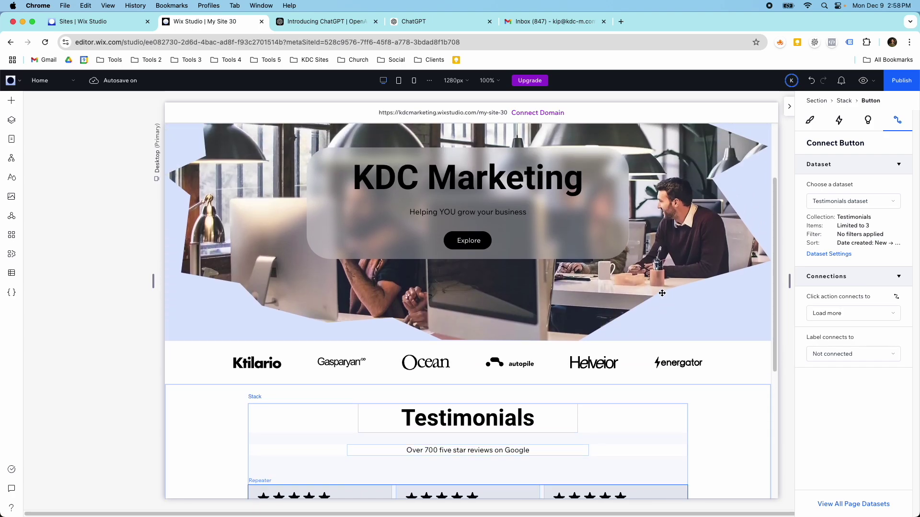
pyautogui.scroll(-5, 662, 293)
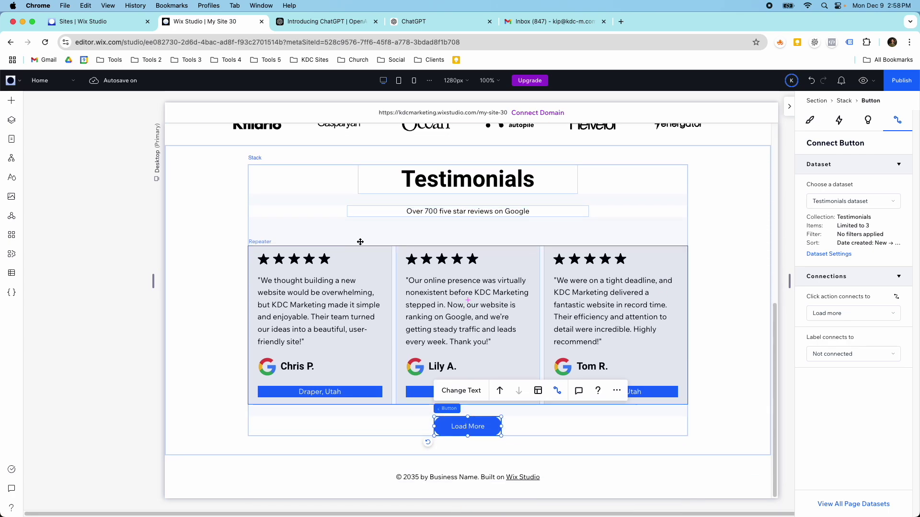
# Open the Locations (Item) dynamic page and look over the Draper Location heading, bio text and image.
pyautogui.click(71, 82)
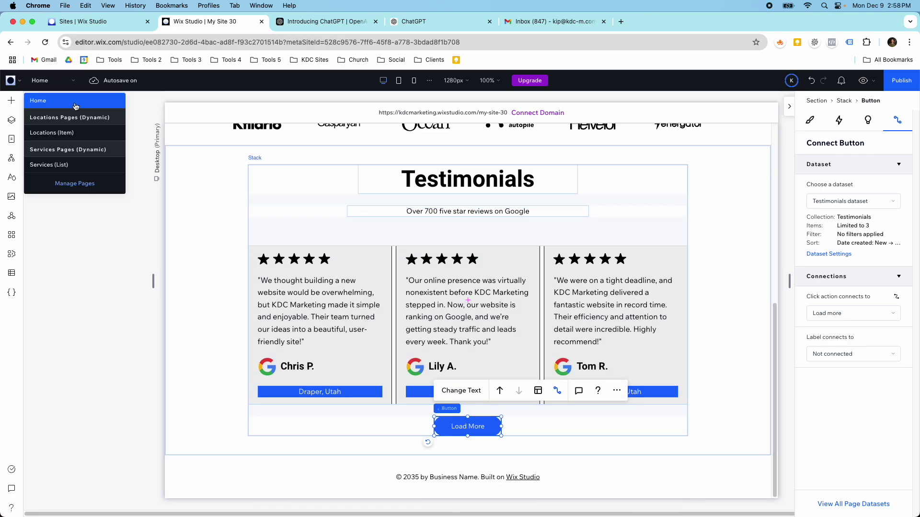
pyautogui.click(76, 138)
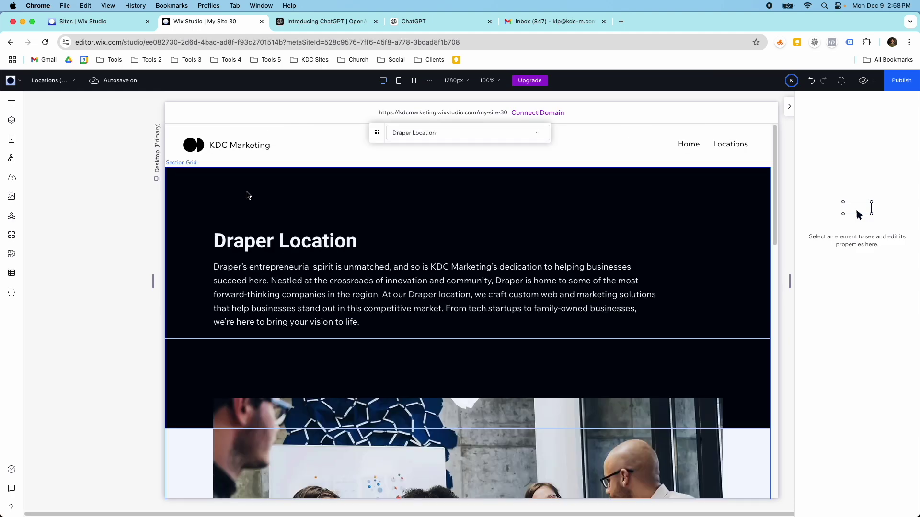
pyautogui.scroll(-5, 247, 195)
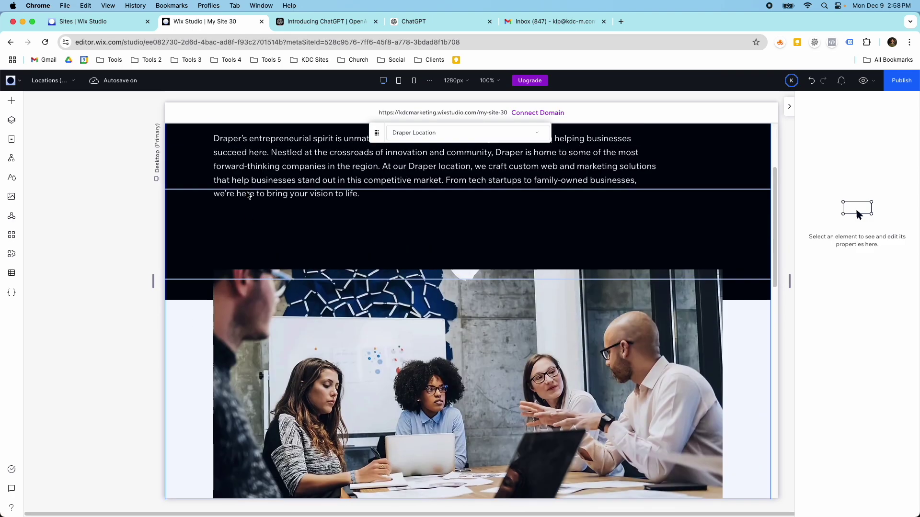
pyautogui.scroll(3, 248, 195)
pyautogui.click(269, 234)
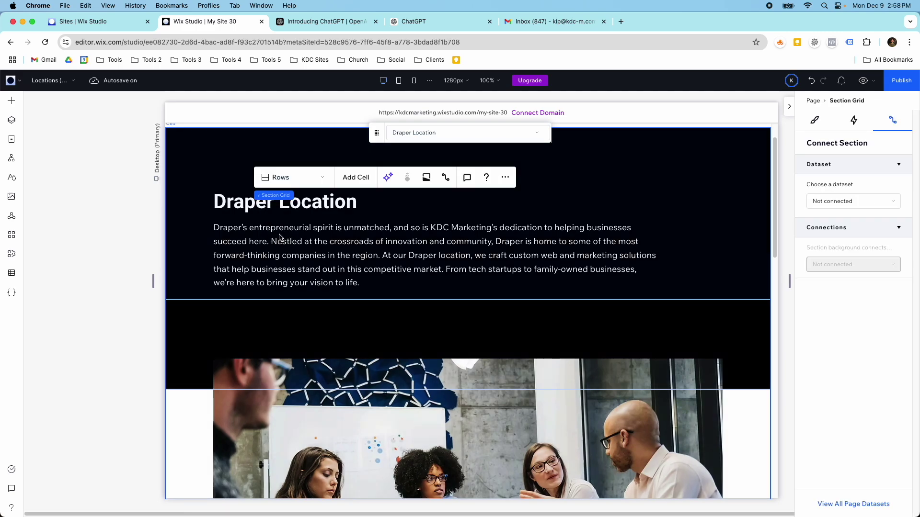
pyautogui.click(303, 245)
pyautogui.click(303, 244)
pyautogui.scroll(-6, 316, 256)
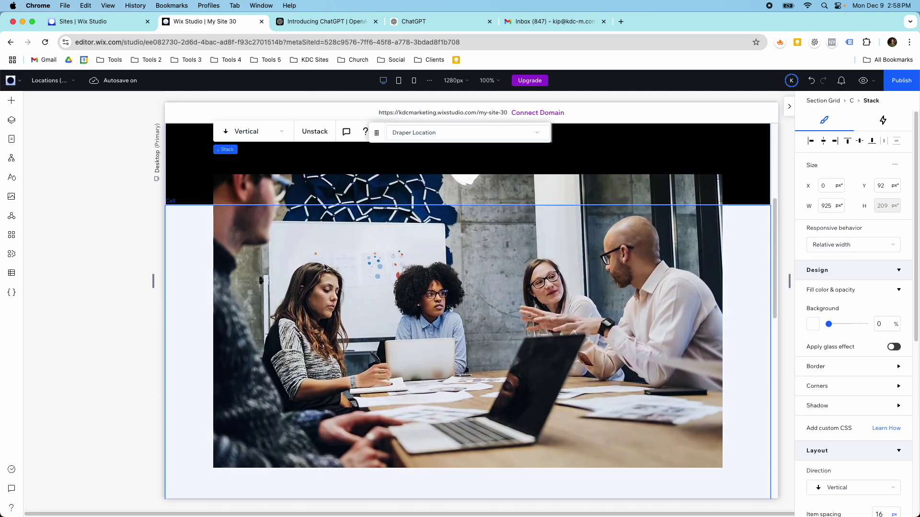
pyautogui.scroll(6, 373, 206)
# Switch the dynamic page to the Herriman Location item and review its content down to the testimonials.
pyautogui.click(435, 136)
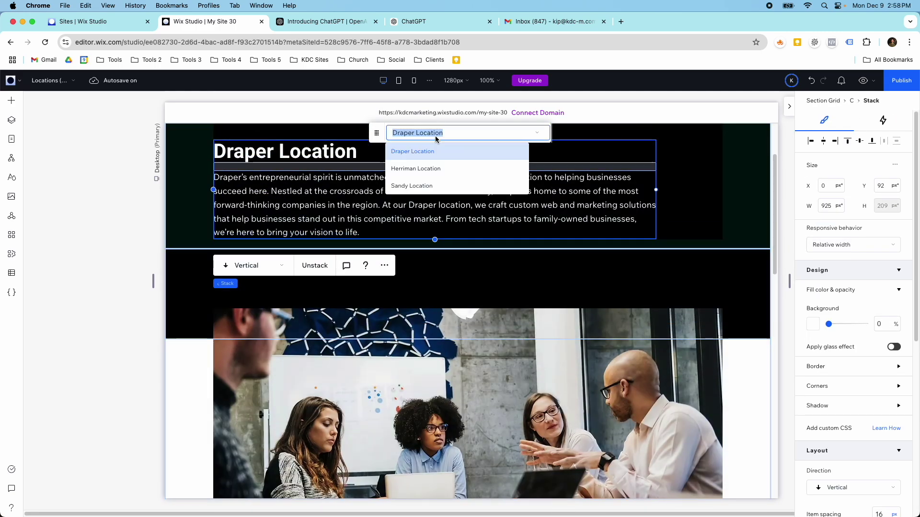
pyautogui.click(438, 170)
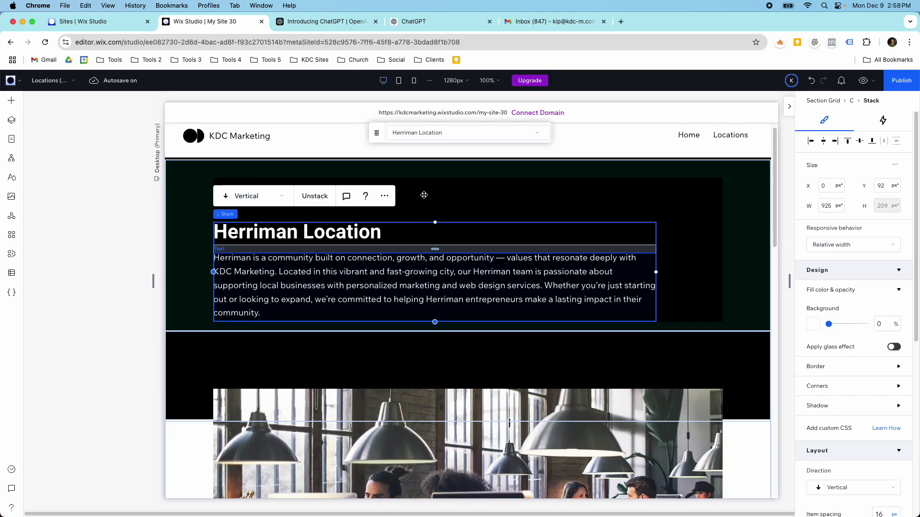
pyautogui.scroll(-5, 424, 195)
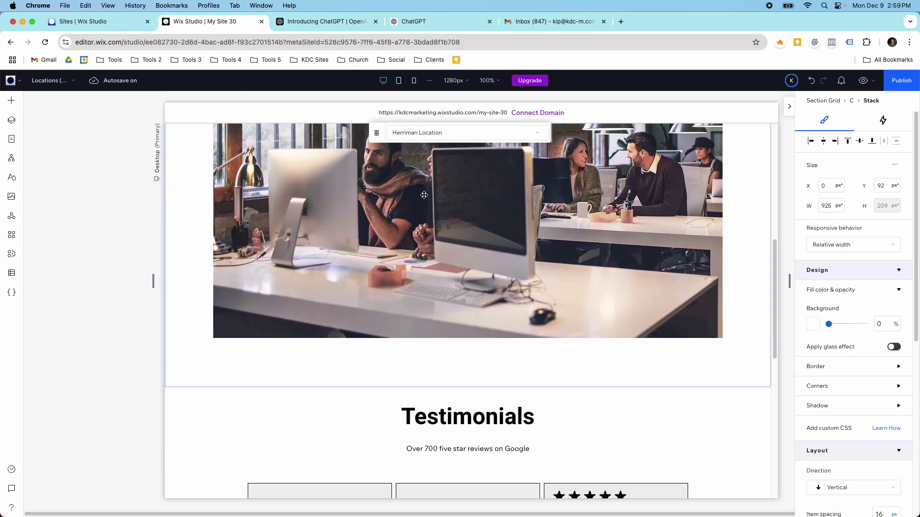
pyautogui.scroll(5, 452, 147)
# Switch the dynamic page to the Sandy Location item and review its bio, image and testimonials.
pyautogui.click(447, 136)
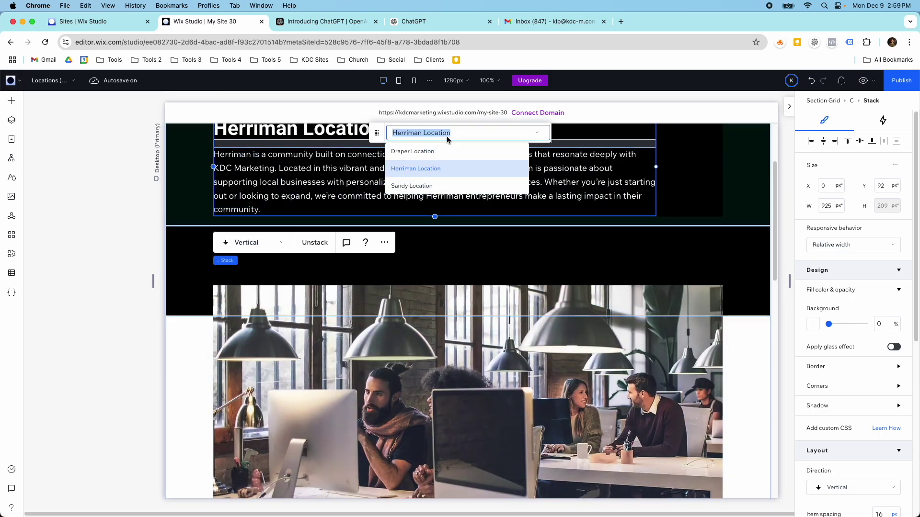
pyautogui.click(440, 184)
pyautogui.click(440, 184)
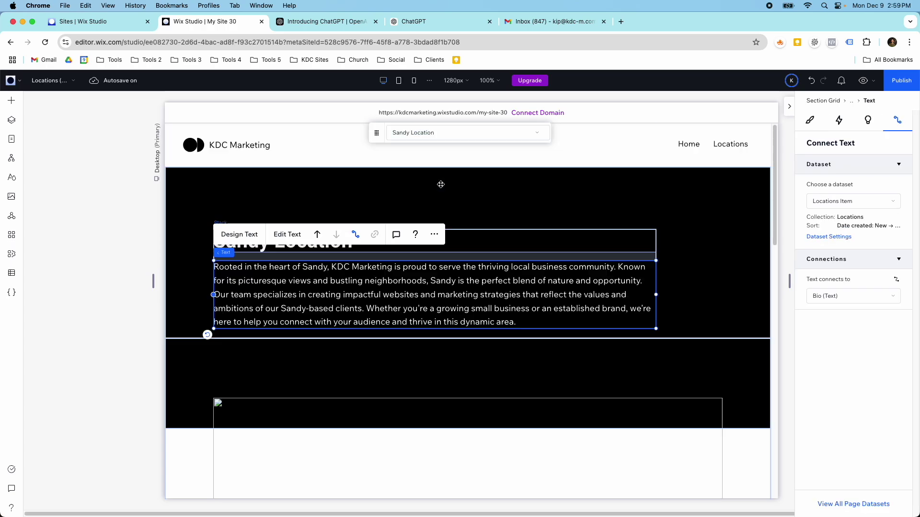
pyautogui.click(577, 254)
pyautogui.scroll(-2, 560, 299)
pyautogui.scroll(-10, 560, 299)
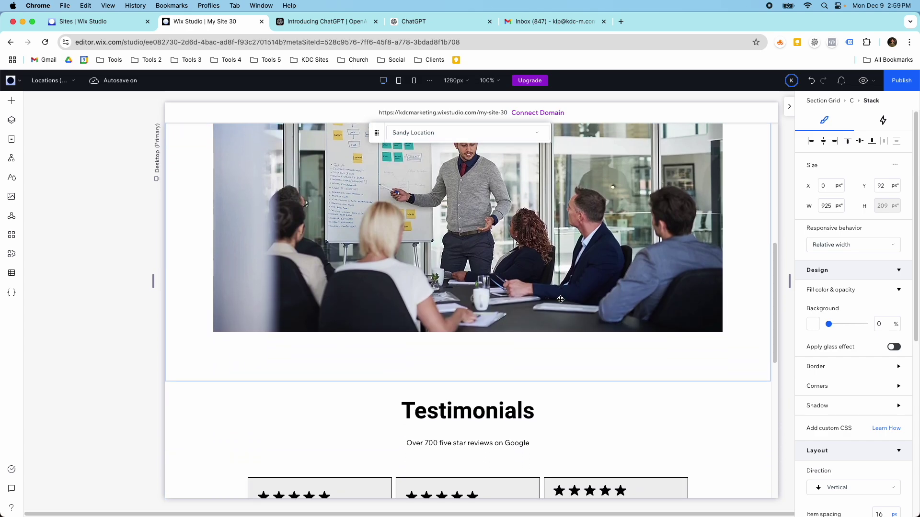
pyautogui.scroll(-1, 561, 299)
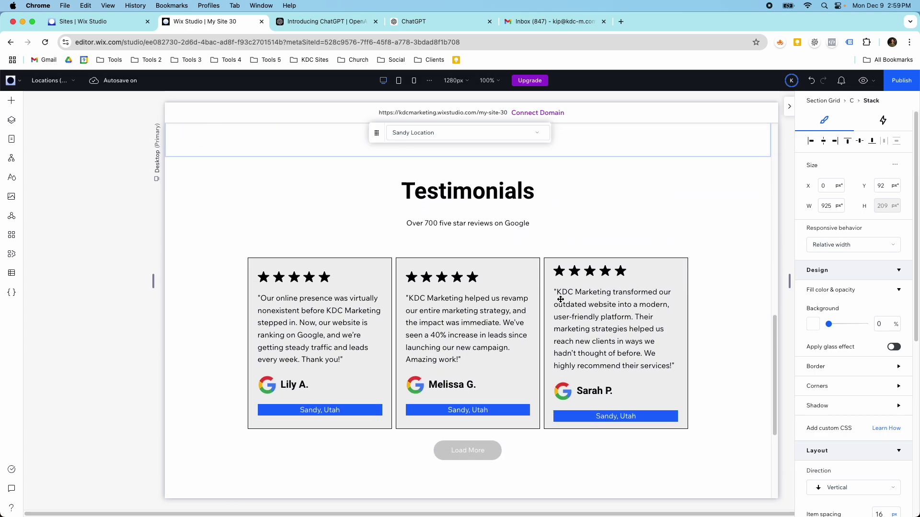
# Inspect the testimonials repeater's connections and the list of all datasets on the page, comparing them with the page content.
pyautogui.click(455, 309)
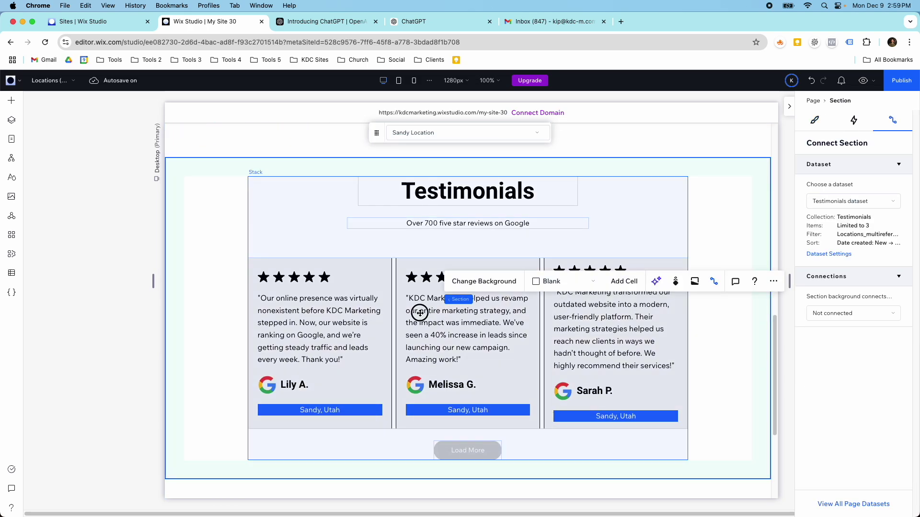
pyautogui.click(456, 310)
pyautogui.click(458, 314)
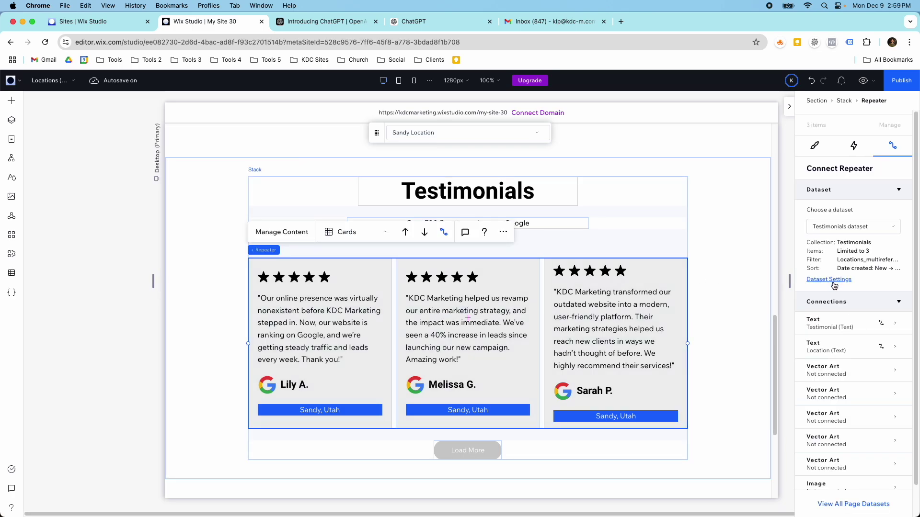
pyautogui.click(848, 503)
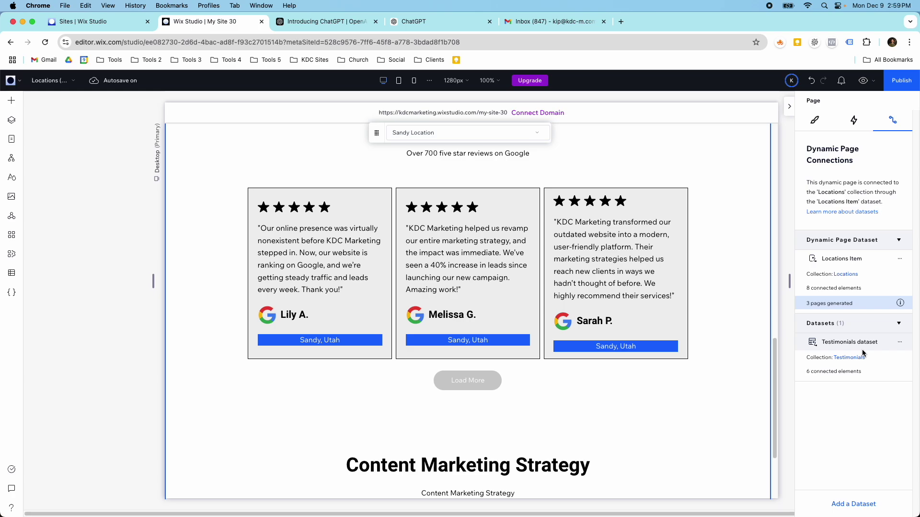
pyautogui.scroll(10, 529, 256)
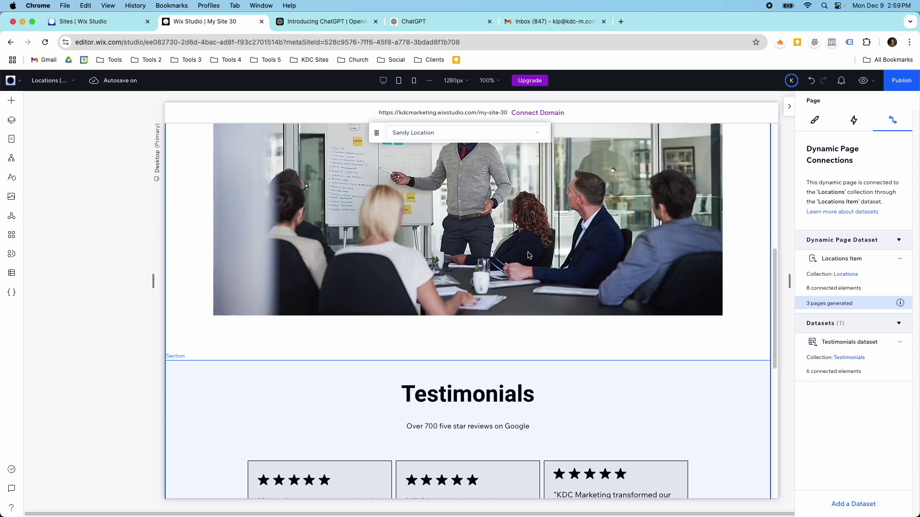
pyautogui.scroll(-6, 528, 255)
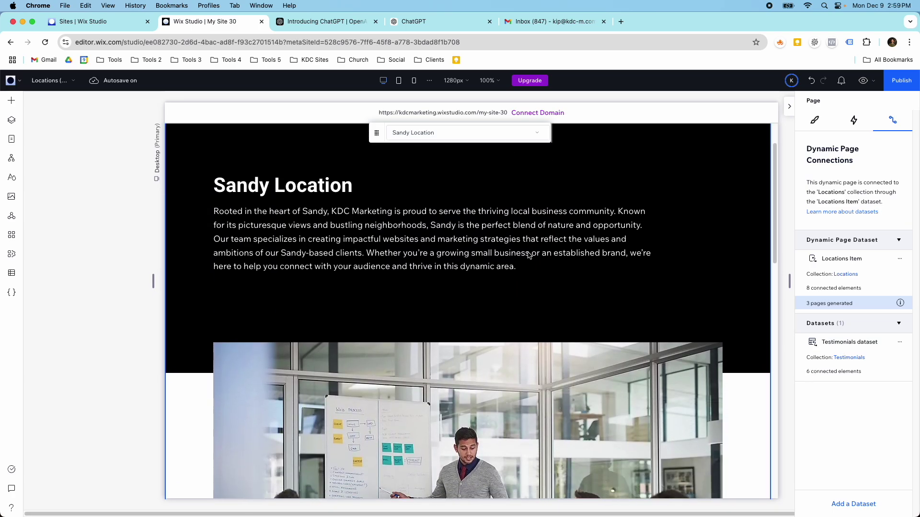
pyautogui.scroll(-5, 527, 255)
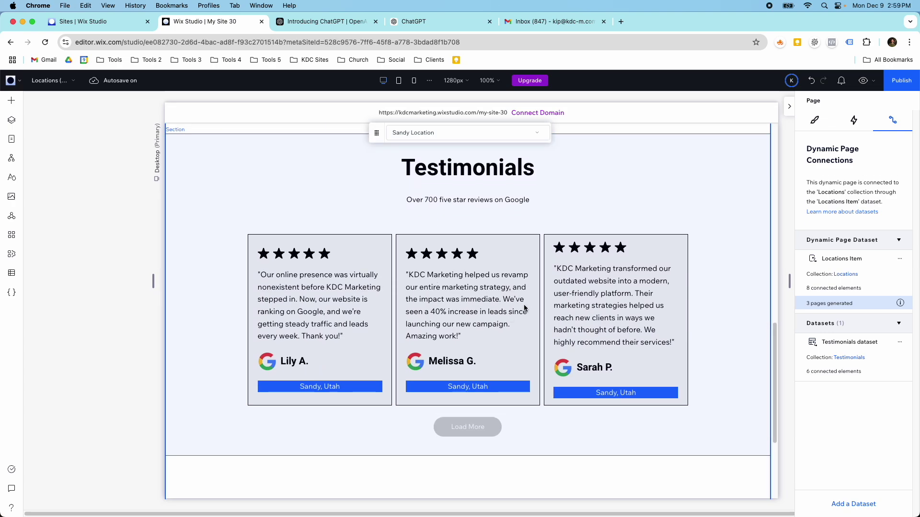
# Inspect the dataset connection of the second testimonial card's quote text.
pyautogui.click(523, 304)
pyautogui.click(443, 308)
pyautogui.click(444, 307)
pyautogui.click(443, 307)
pyautogui.click(443, 307)
pyautogui.click(443, 307)
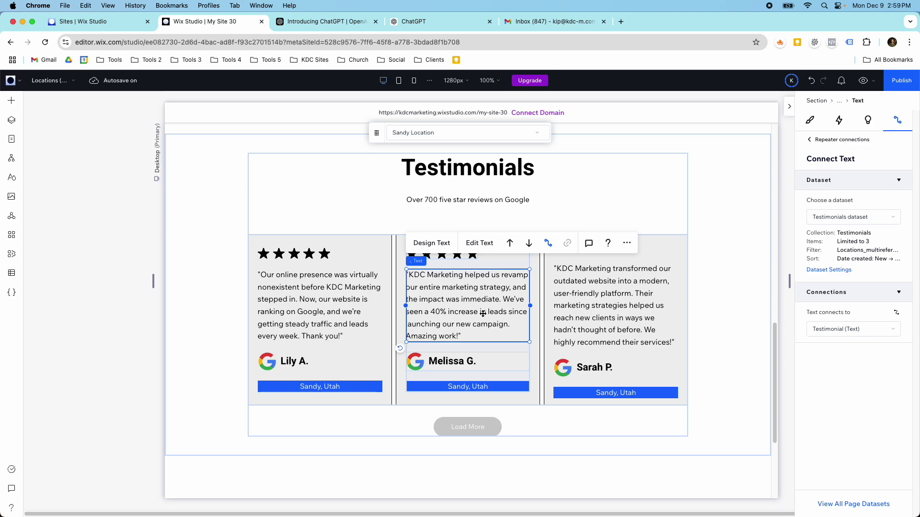
# Check the field connections of the second testimonial card's reviewer name and location texts.
pyautogui.click(472, 361)
pyautogui.click(472, 361)
pyautogui.click(488, 387)
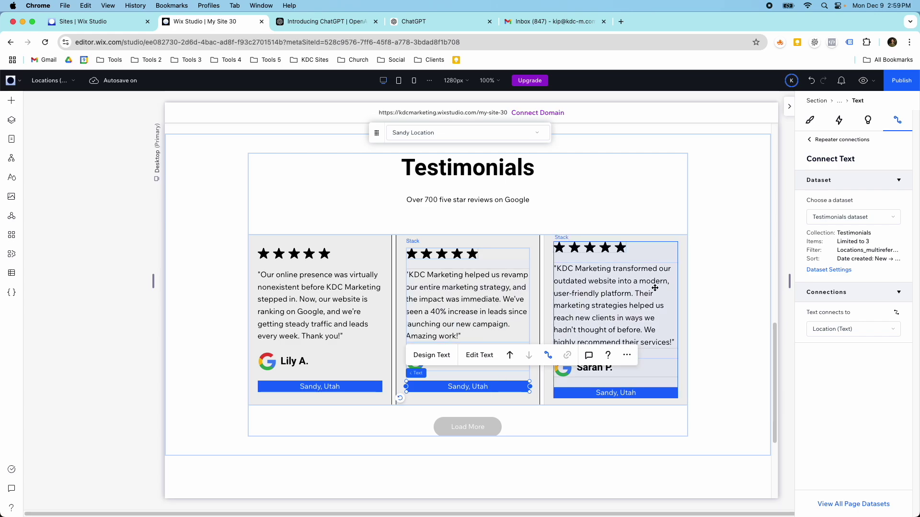
# Examine the field, condition and dataset of the Testimonials dataset's Locations multi-reference filter, and close it without changes.
pyautogui.click(829, 270)
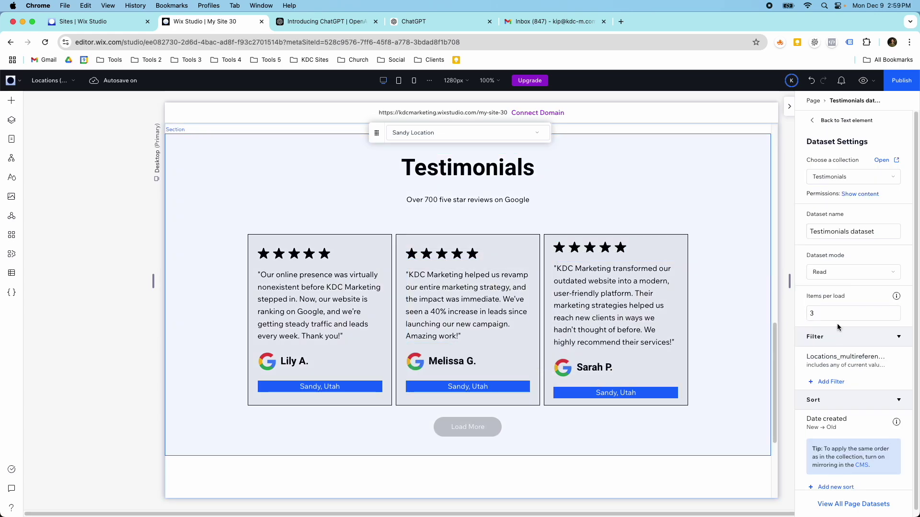
pyautogui.scroll(-1, 835, 333)
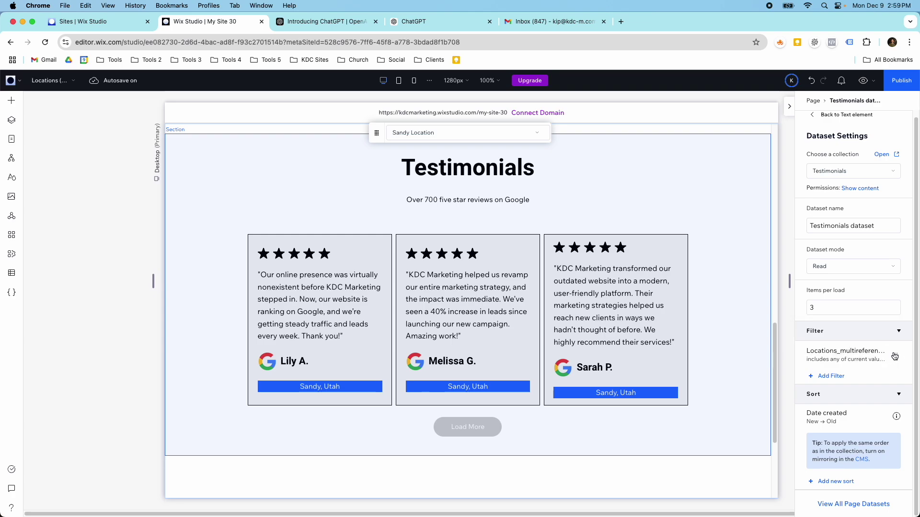
pyautogui.click(872, 354)
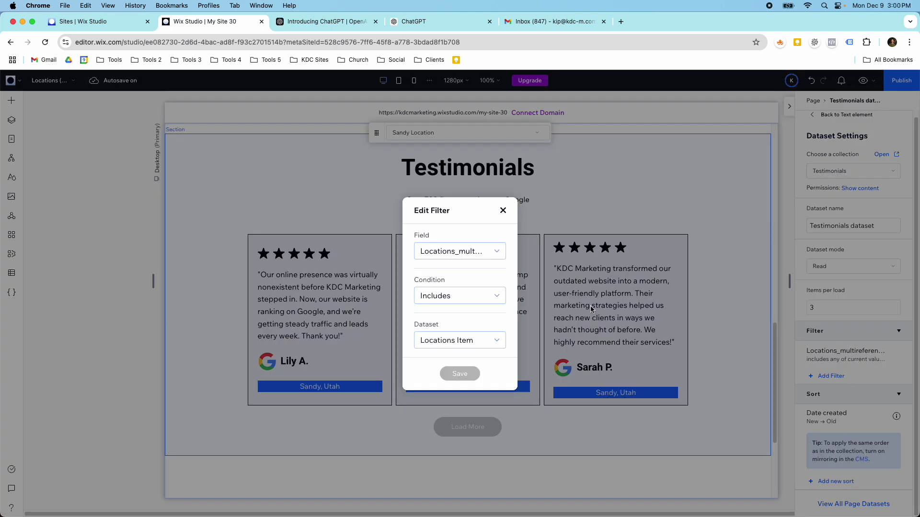
pyautogui.click(486, 255)
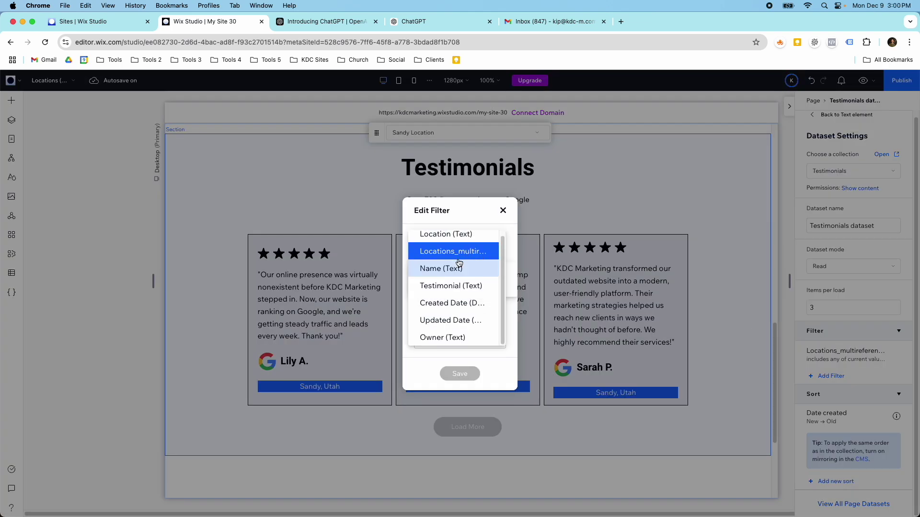
pyautogui.click(462, 253)
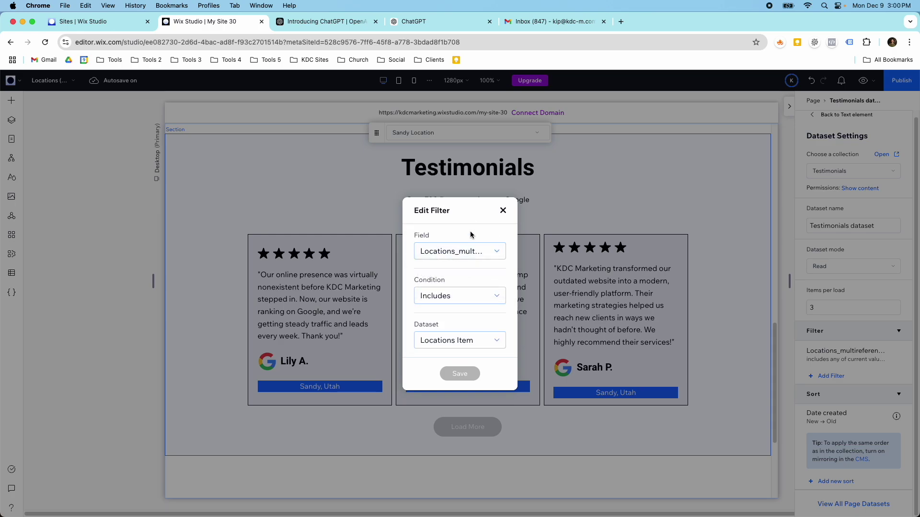
pyautogui.click(453, 251)
pyautogui.click(450, 252)
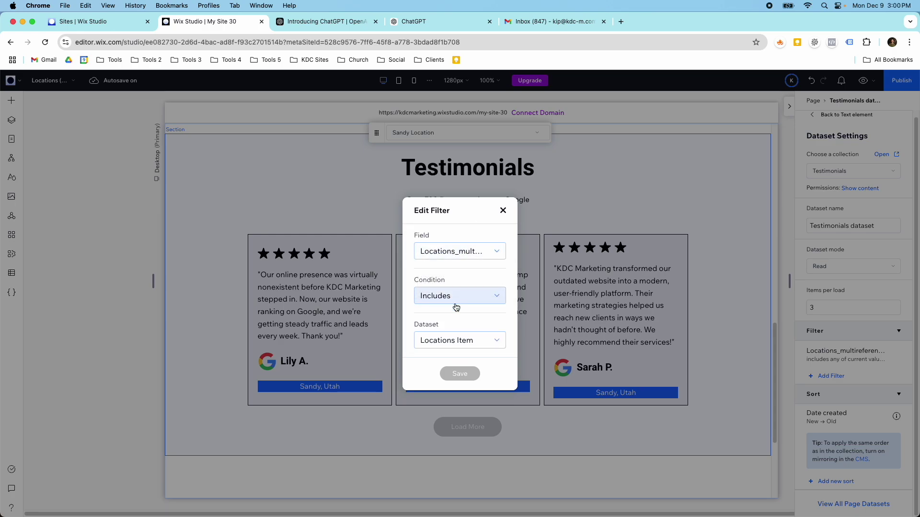
pyautogui.click(477, 339)
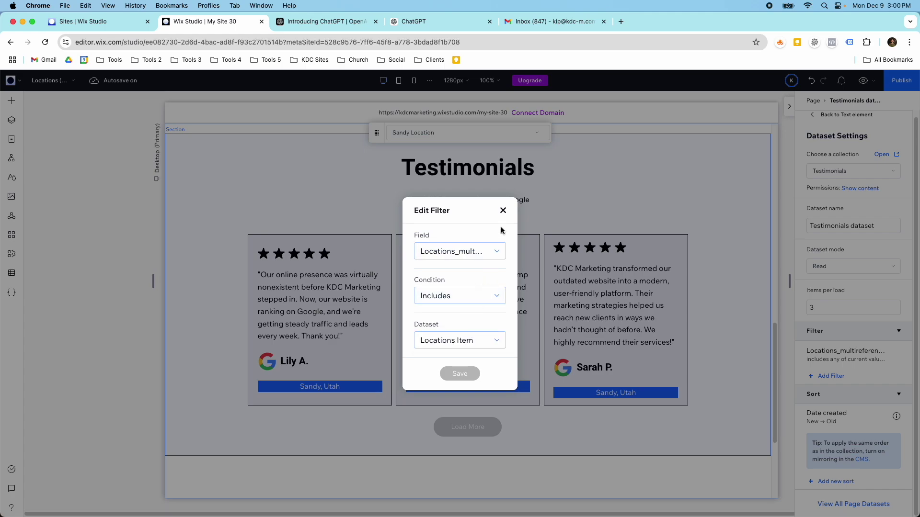
pyautogui.click(503, 211)
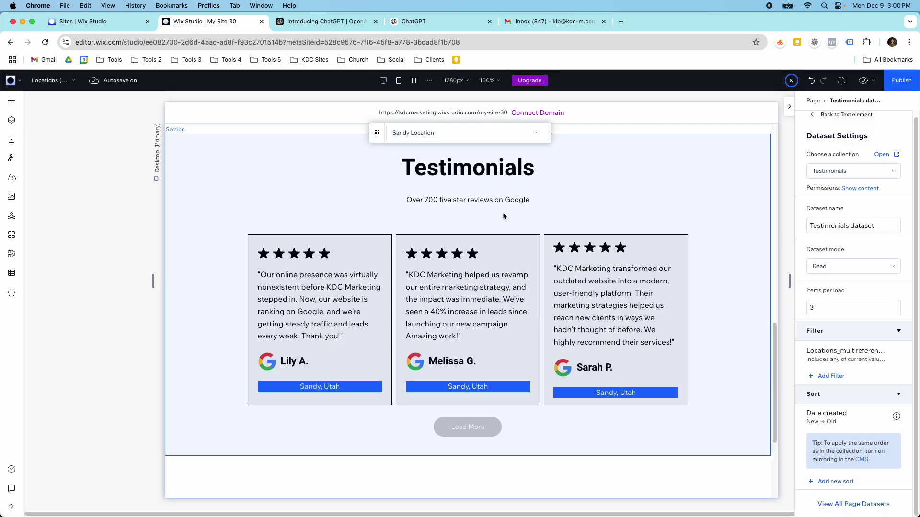
# Preview the dynamic page for the Sandy Location and Herriman Location items, checking which testimonials each one shows.
pyautogui.click(863, 81)
pyautogui.scroll(10, 431, 207)
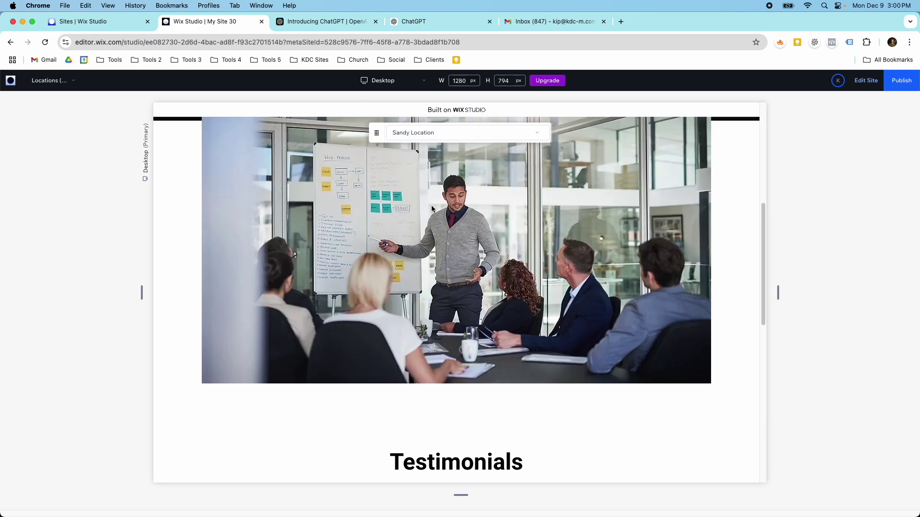
pyautogui.scroll(-10, 431, 207)
pyautogui.scroll(-3, 430, 269)
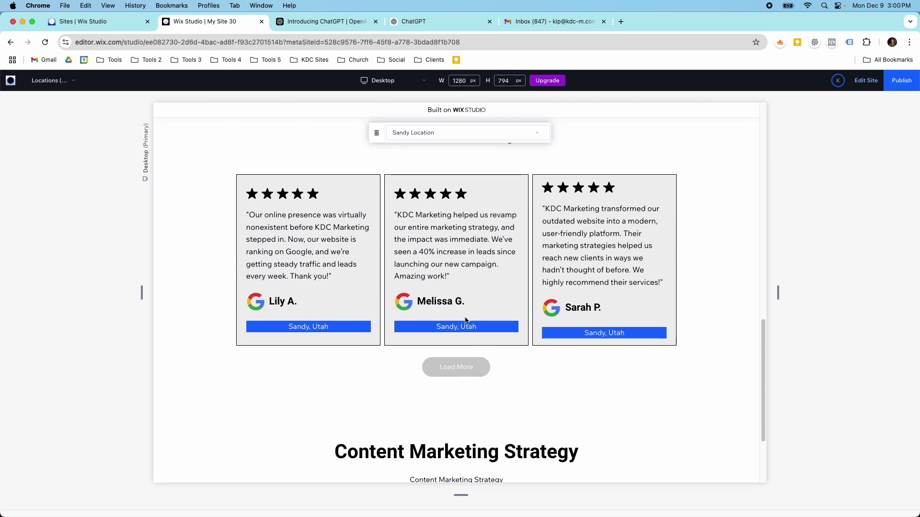
pyautogui.click(487, 133)
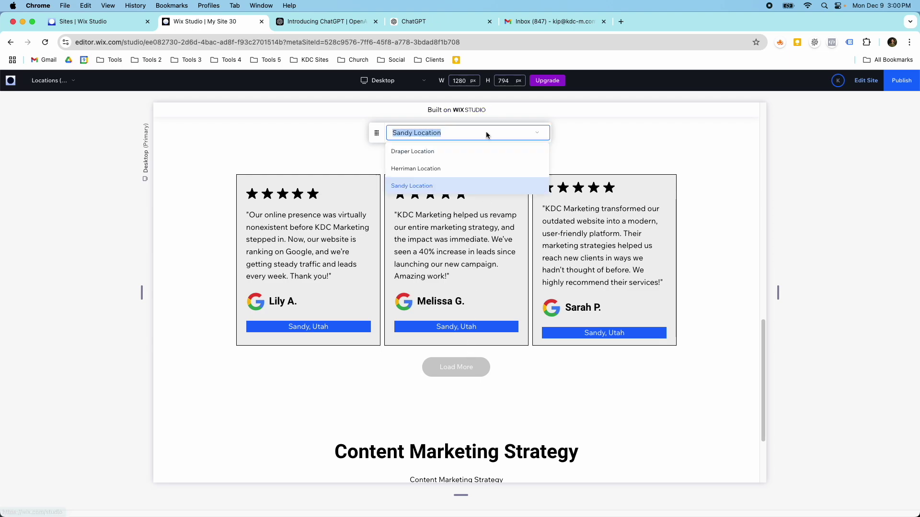
pyautogui.click(442, 169)
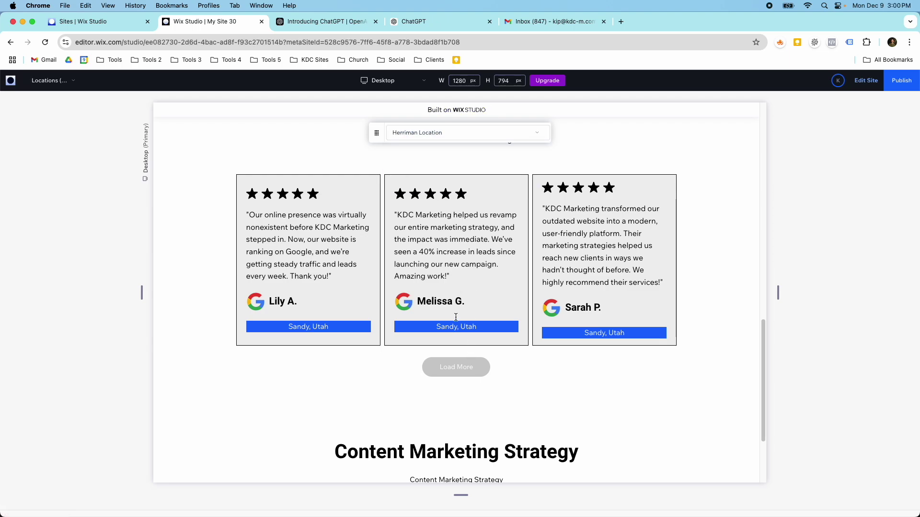
pyautogui.scroll(-15, 456, 375)
pyautogui.scroll(-3, 457, 375)
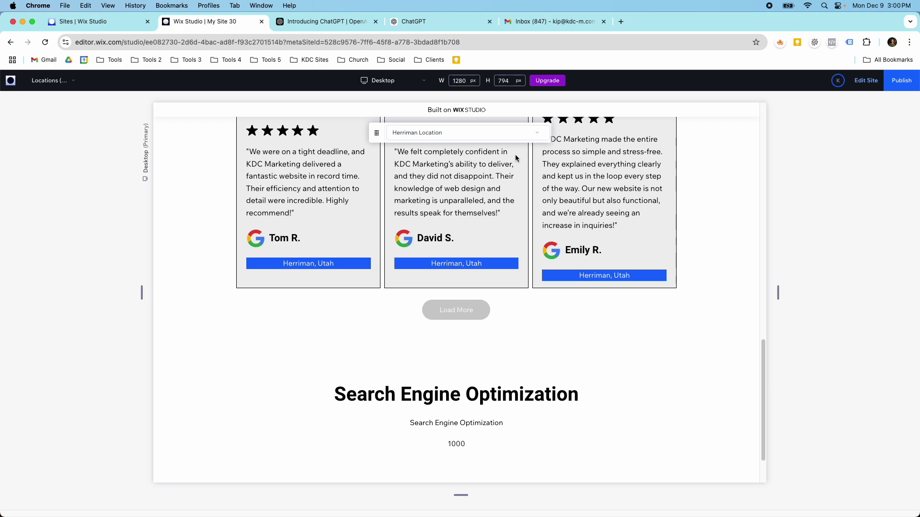
# Return to editing the site and inspect the Load More button's dataset connection.
pyautogui.click(866, 80)
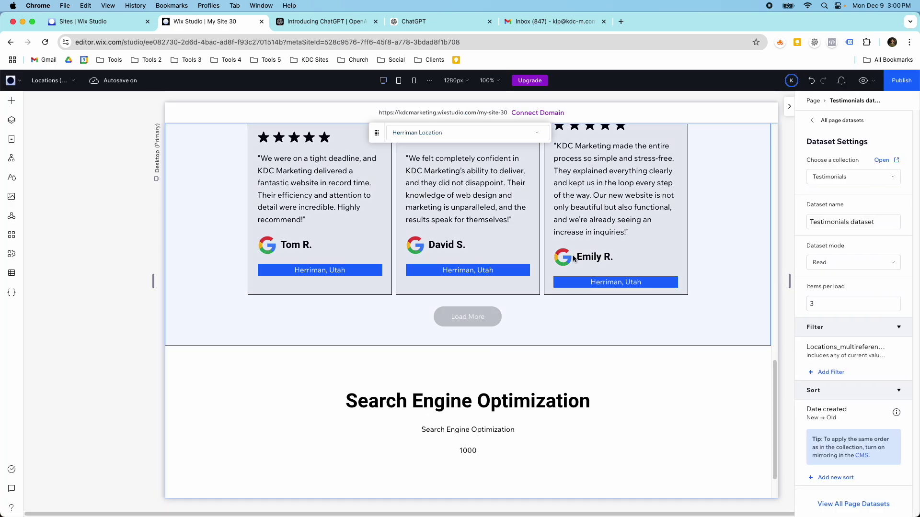
pyautogui.click(483, 320)
pyautogui.click(483, 320)
pyautogui.click(483, 320)
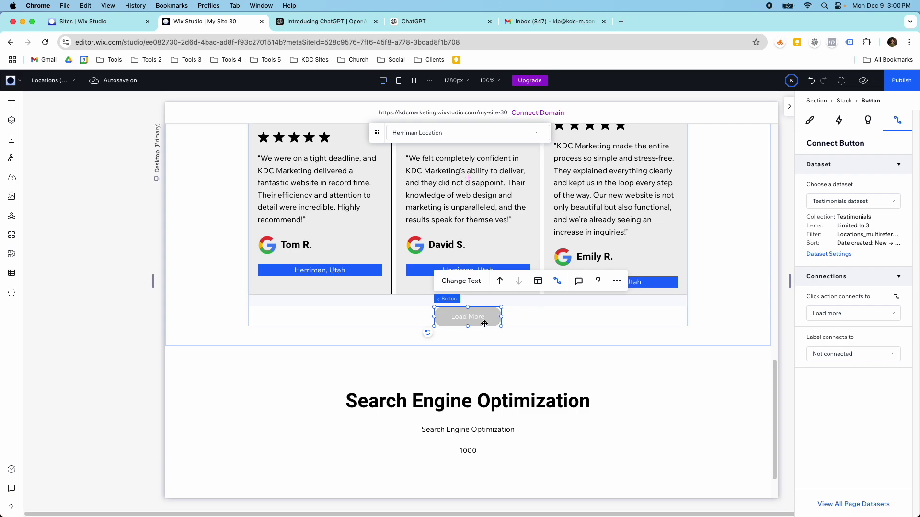
# Open the Testimonials collection, review which location each testimonial references, and close it.
pyautogui.click(820, 254)
pyautogui.click(562, 328)
pyautogui.click(295, 293)
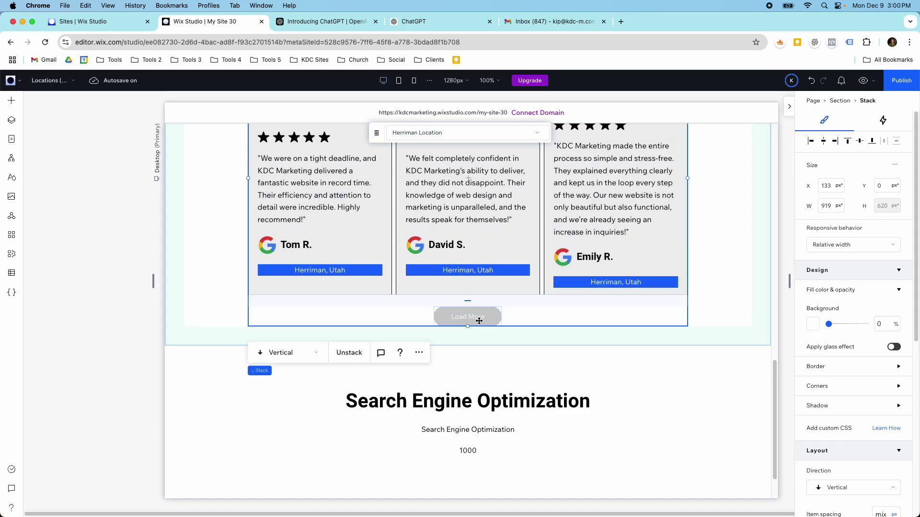
pyautogui.click(12, 274)
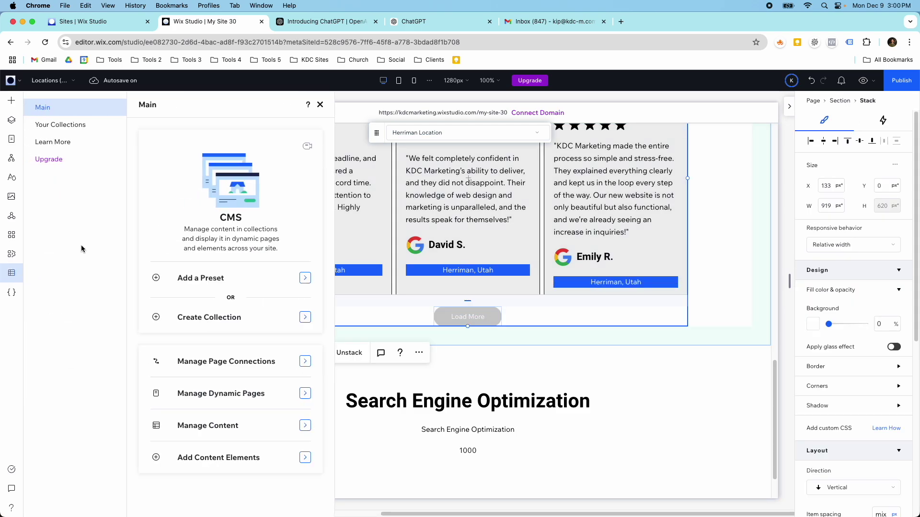
pyautogui.click(70, 128)
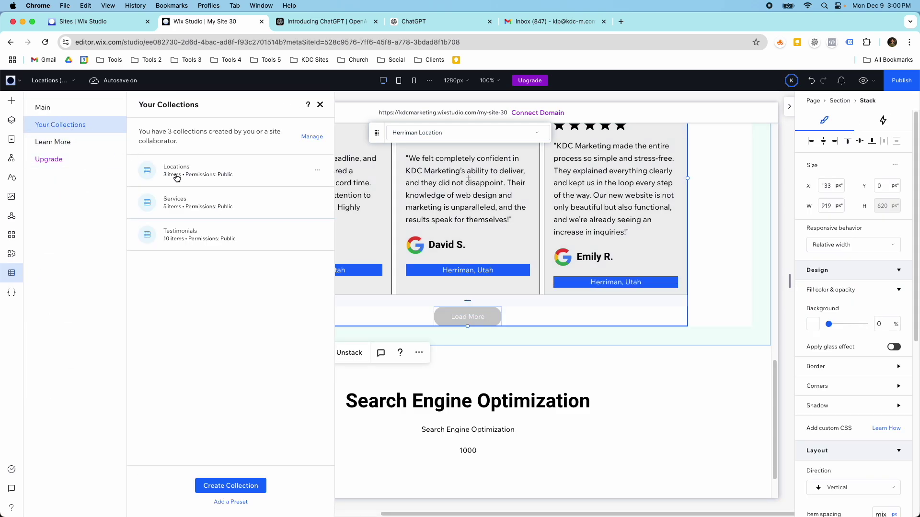
pyautogui.click(203, 229)
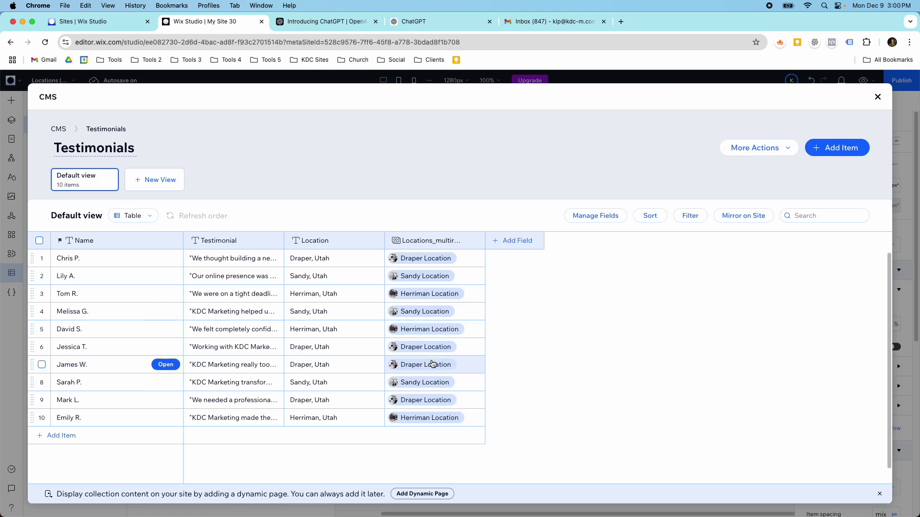
pyautogui.click(877, 98)
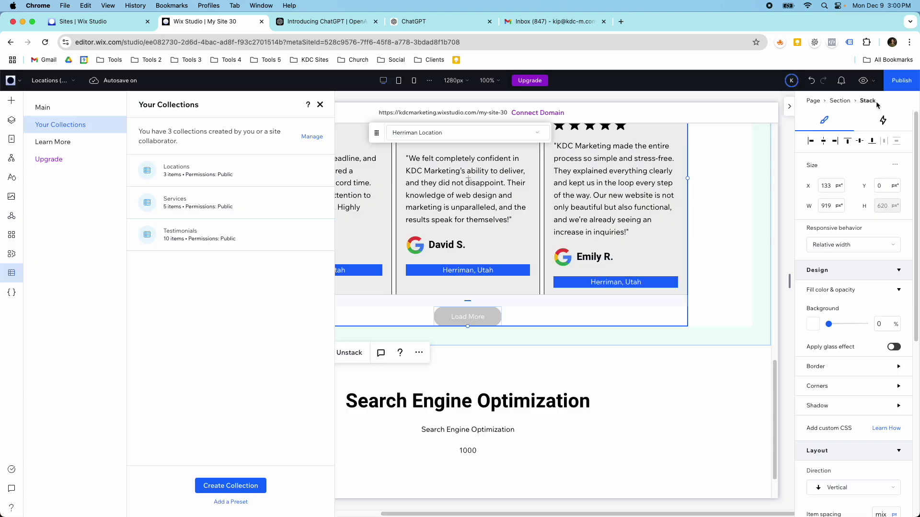
# Preview the dynamic page for the Draper Location item and load more testimonials to check all of its matches.
pyautogui.click(863, 80)
pyautogui.click(496, 138)
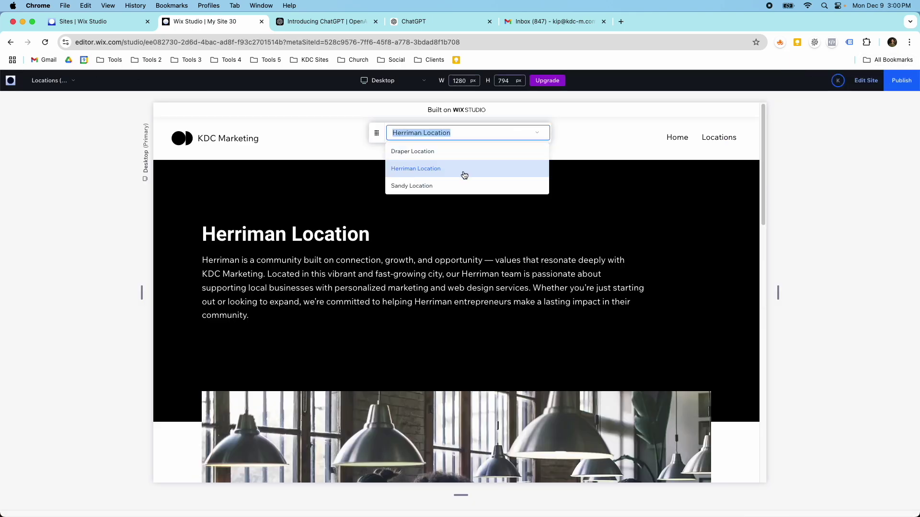
pyautogui.click(437, 156)
pyautogui.scroll(-3, 451, 220)
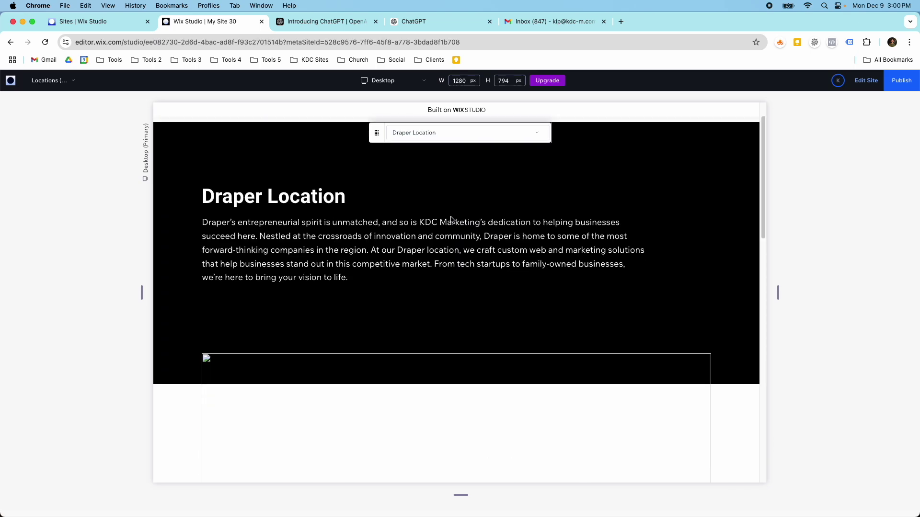
pyautogui.scroll(-15, 452, 220)
pyautogui.click(447, 263)
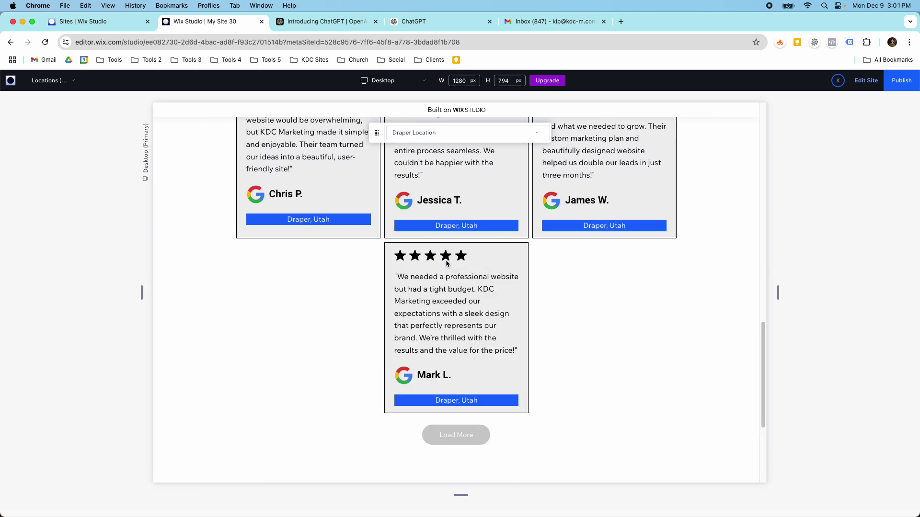
pyautogui.scroll(3, 447, 263)
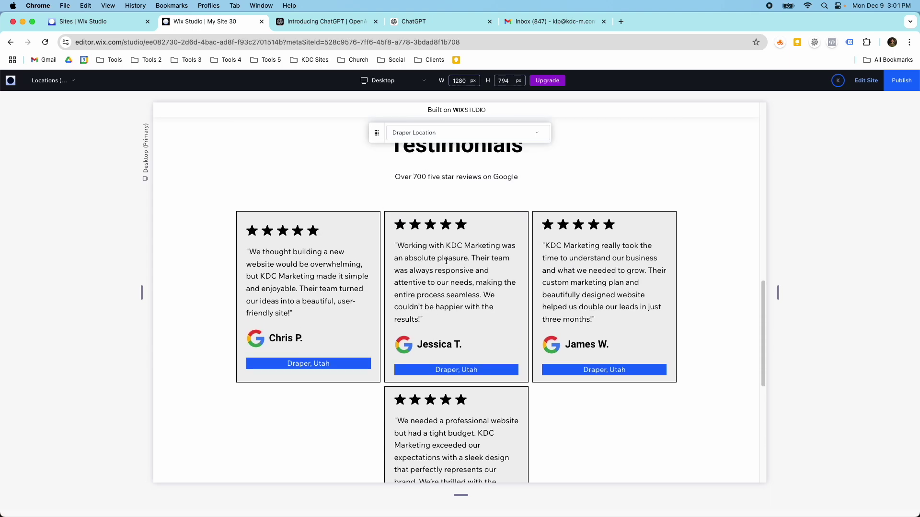
# Return to editing and add an item to the Testimonials collection with the testimonial "I love this company. They do great work!".
pyautogui.click(866, 80)
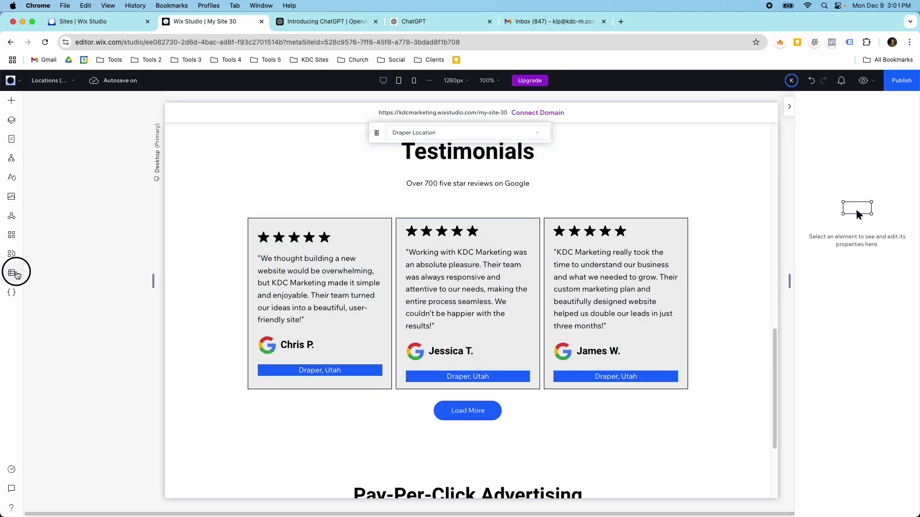
pyautogui.click(12, 273)
pyautogui.click(62, 127)
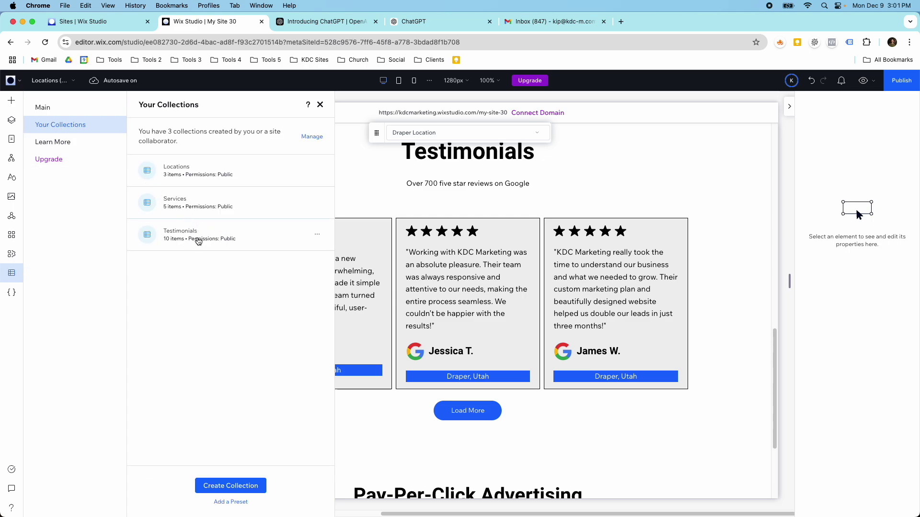
pyautogui.click(198, 241)
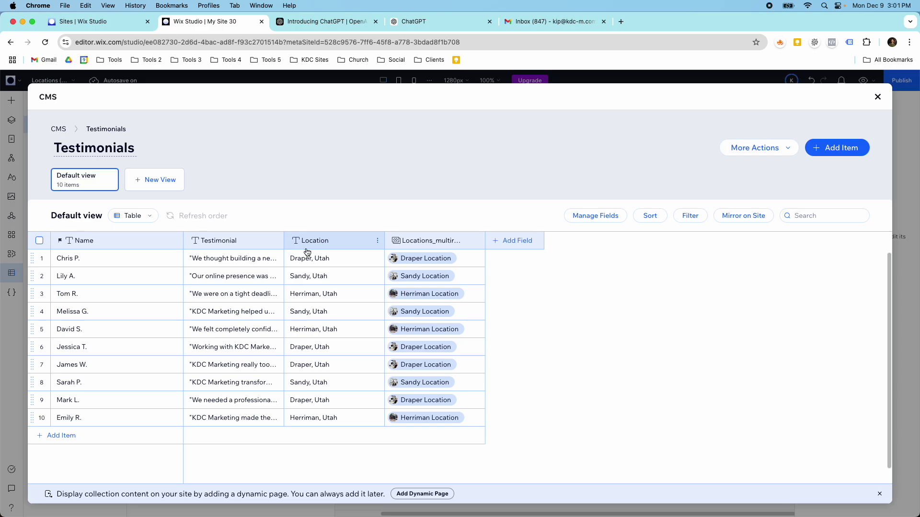
pyautogui.click(48, 436)
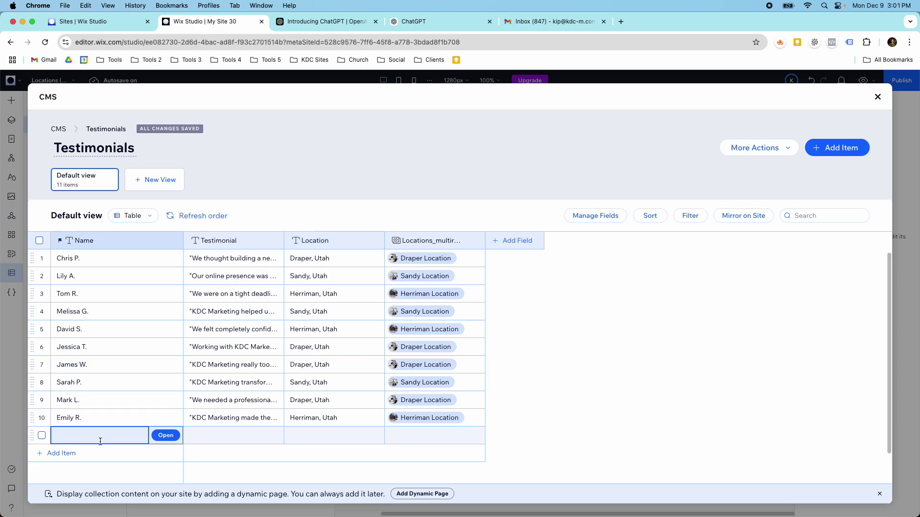
pyautogui.click(193, 436)
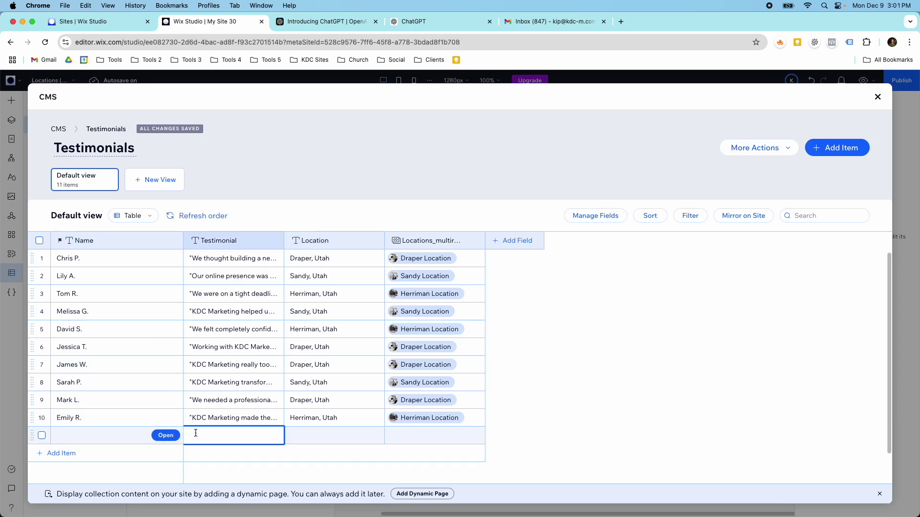
pyautogui.write('"I love')
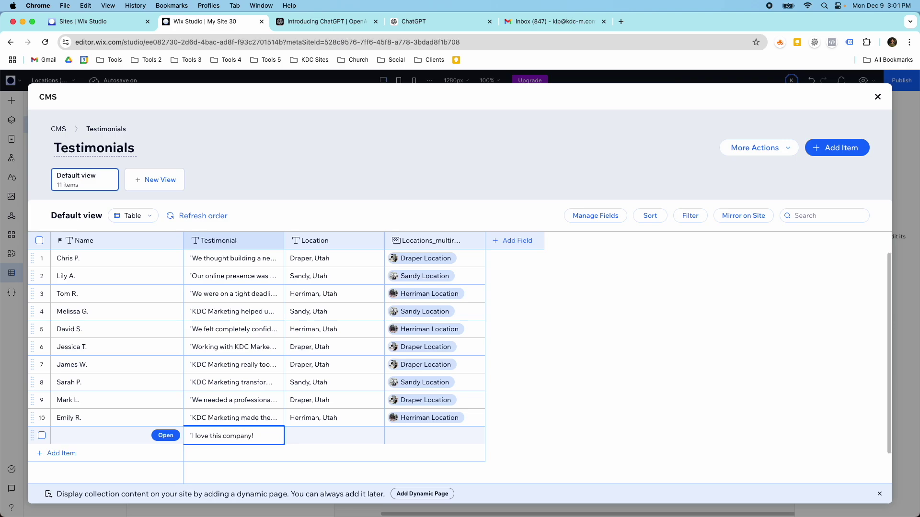
pyautogui.write(' this company. They do great work')
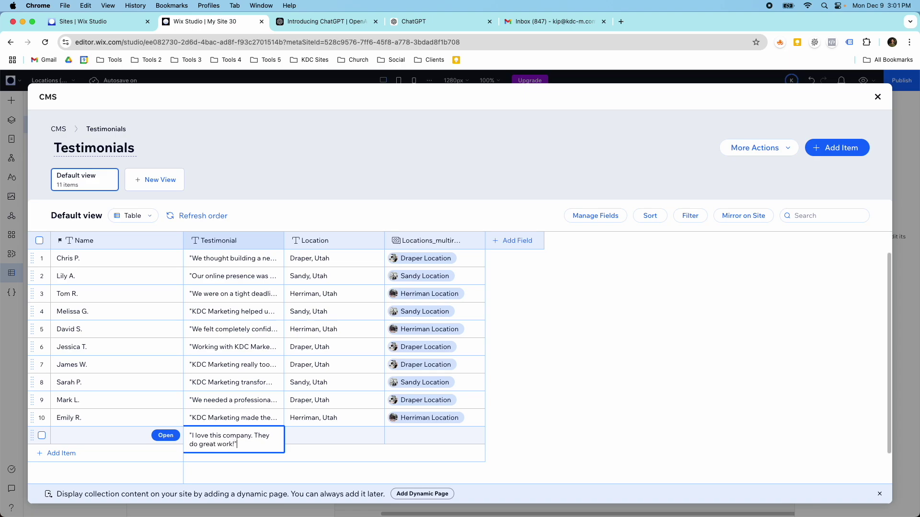
# Enter the reviewer's name for the new testimonial and set its Location text to "Sandy, Utah".
pyautogui.click(108, 432)
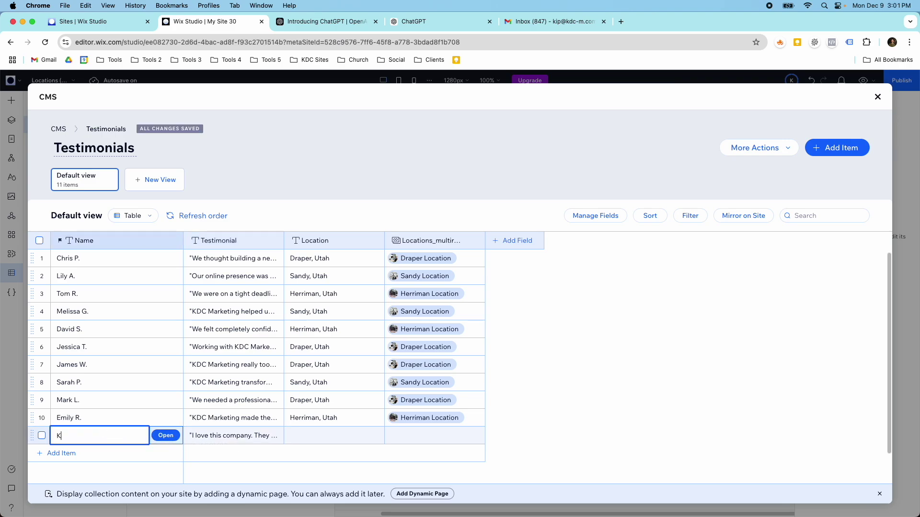
pyautogui.write('Kip C.')
pyautogui.click(316, 437)
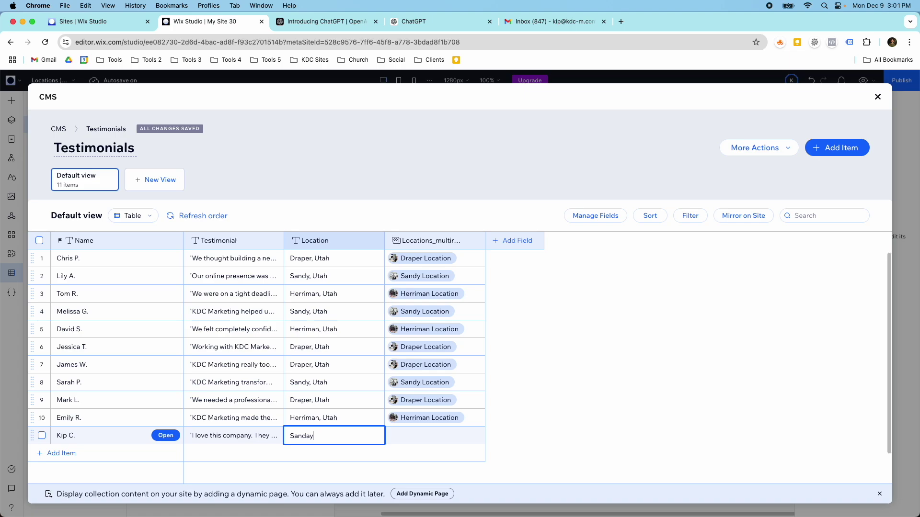
pyautogui.write('Sandy, Utah')
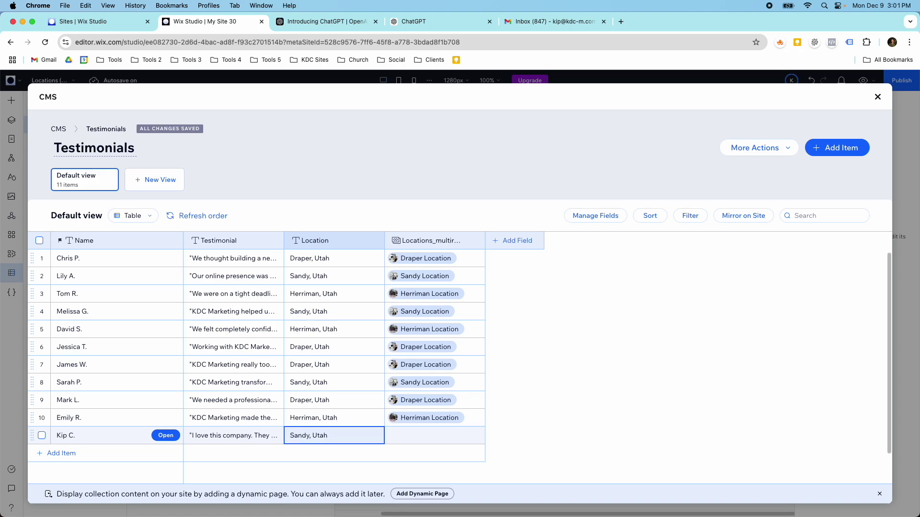
# Link the new testimonial to Sandy Location in the Locations multi-reference field, and close the collection.
pyautogui.click(403, 436)
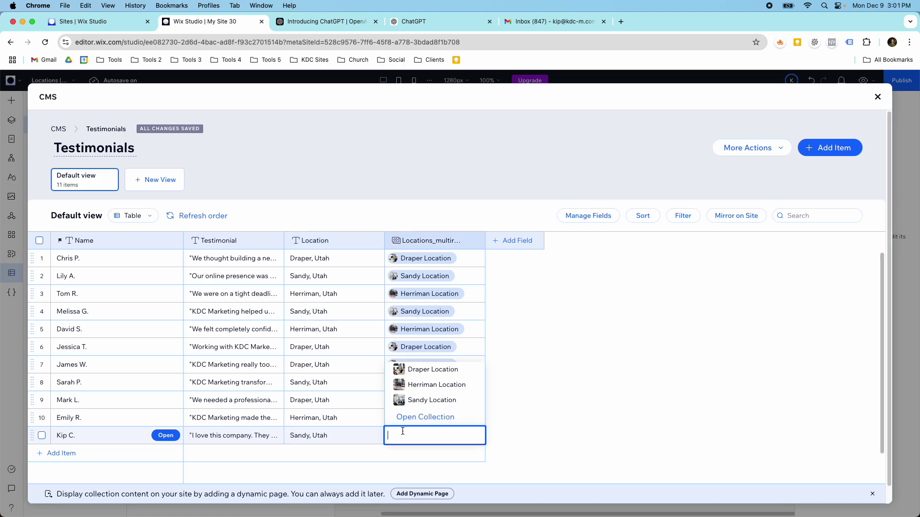
pyautogui.click(428, 400)
pyautogui.click(598, 341)
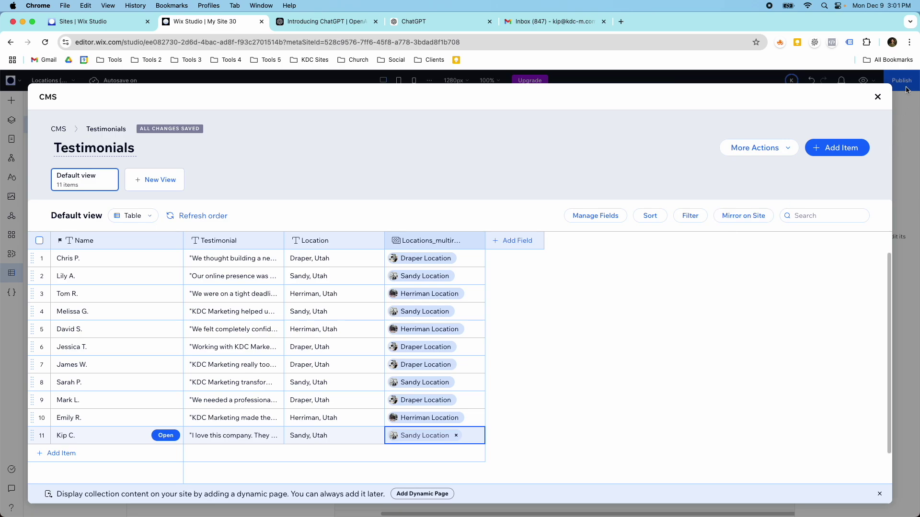
pyautogui.click(879, 98)
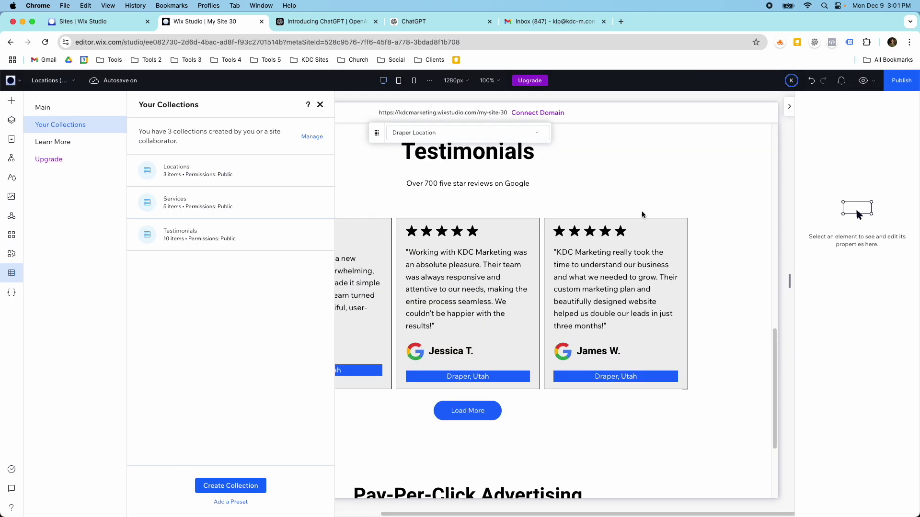
# Preview the dynamic page for the Sandy Location item and load more testimonials, checking for the newly added one.
pyautogui.click(455, 134)
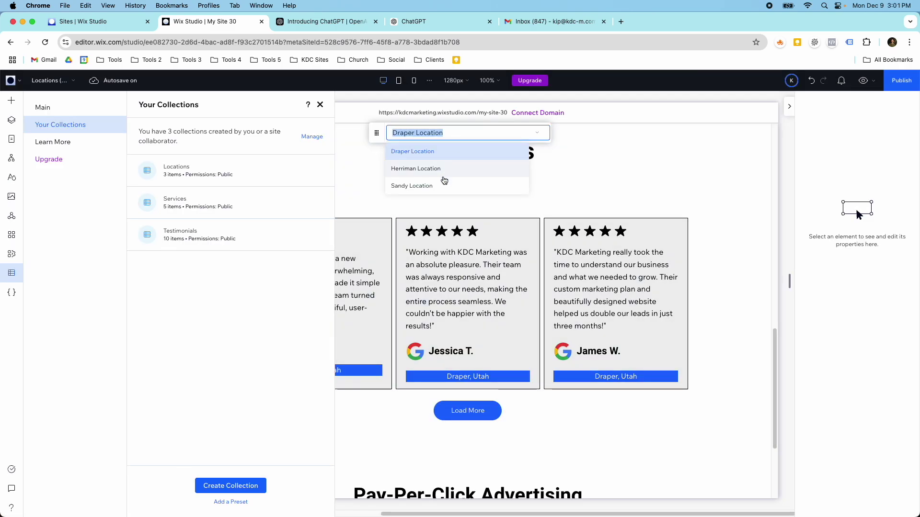
pyautogui.click(415, 186)
pyautogui.click(319, 104)
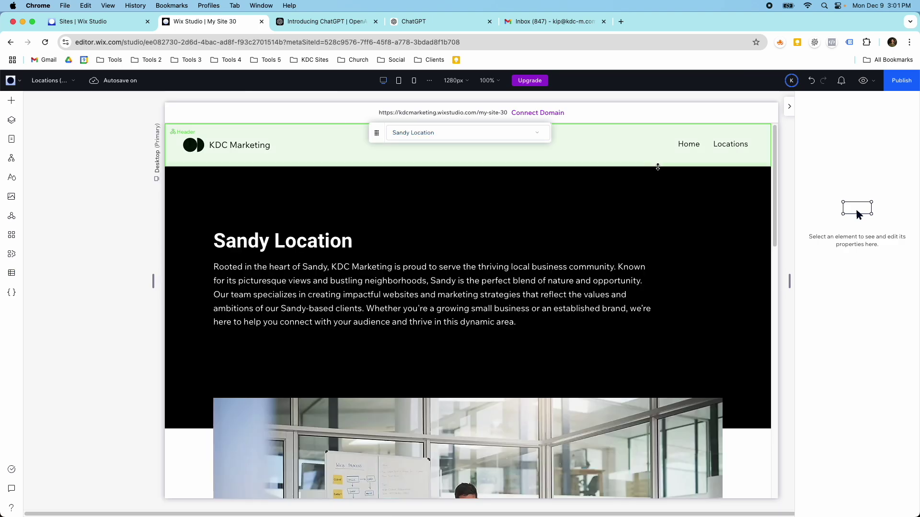
pyautogui.click(863, 80)
pyautogui.scroll(-4, 645, 216)
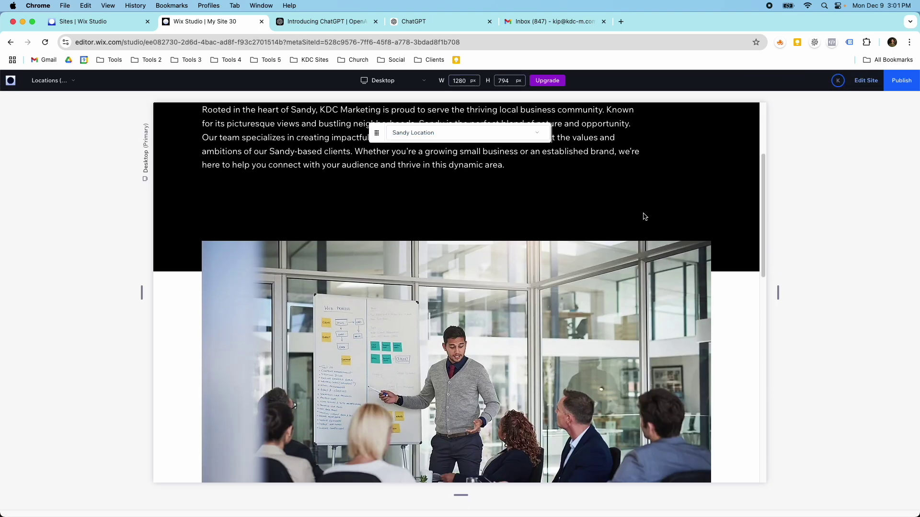
pyautogui.scroll(-10, 645, 217)
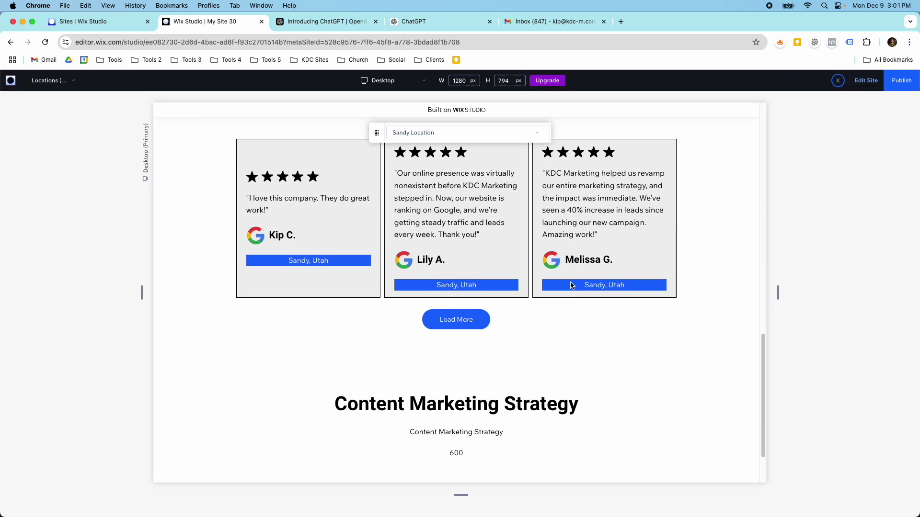
pyautogui.click(464, 328)
pyautogui.moveTo(302, 238); pyautogui.dragTo(238, 171)
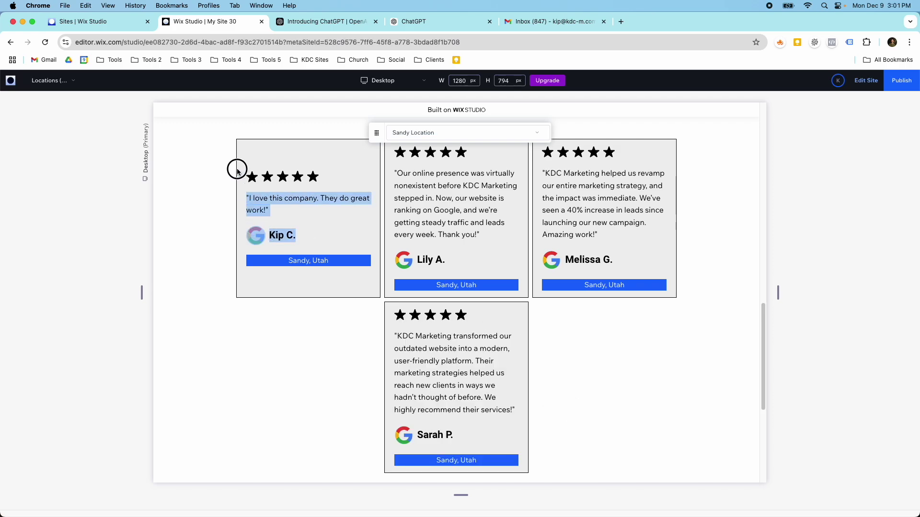
pyautogui.click(437, 344)
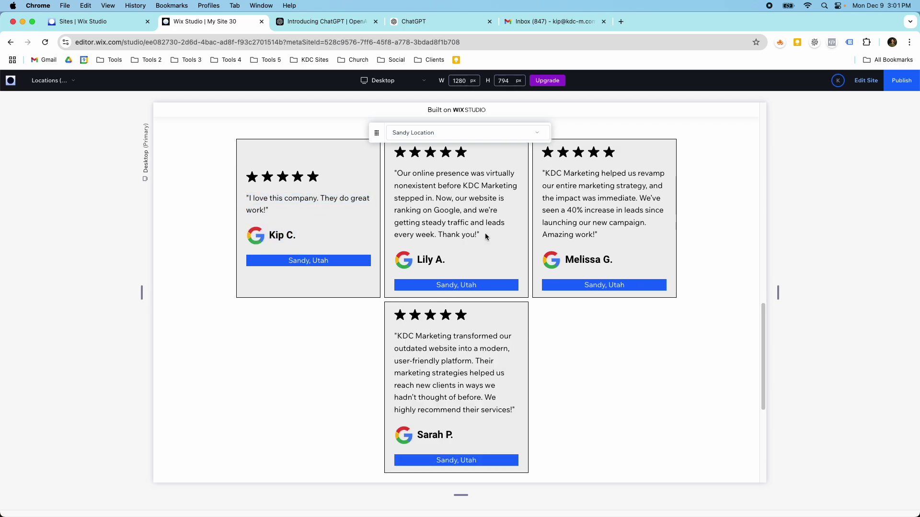
pyautogui.scroll(1, 510, 252)
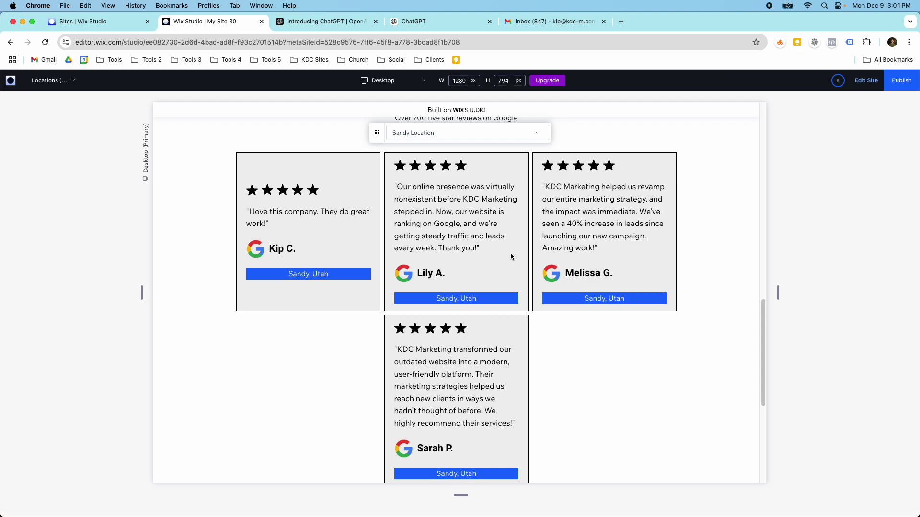
pyautogui.scroll(1, 531, 251)
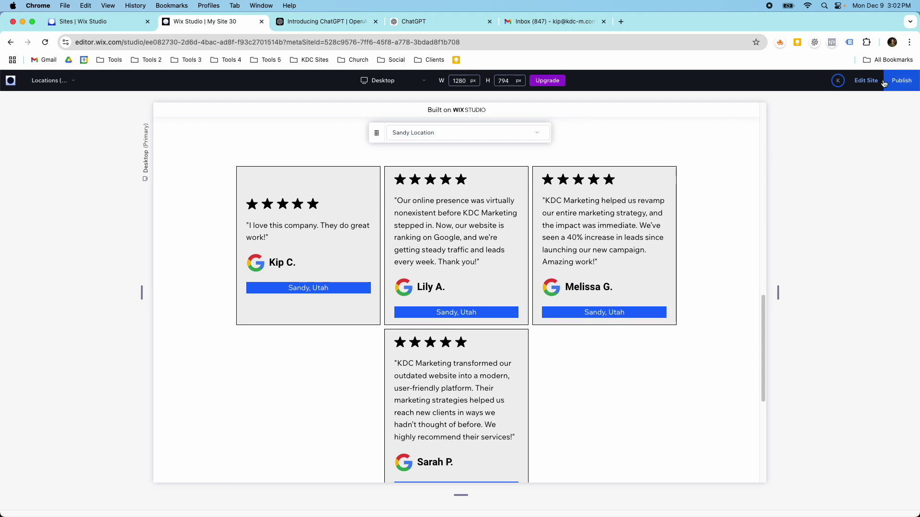
# Return to editing and open the Locations collection to examine its Multi-Reference and Reference fields.
pyautogui.click(867, 81)
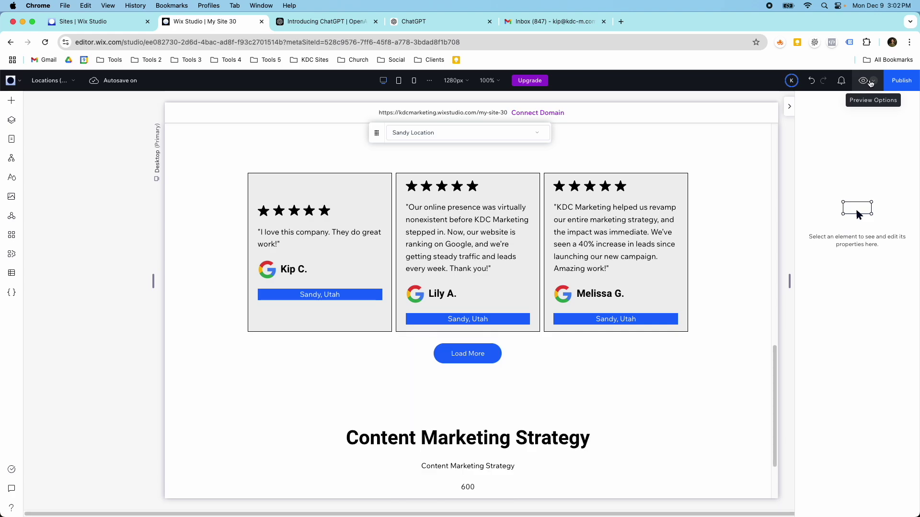
pyautogui.scroll(2, 617, 270)
pyautogui.scroll(4, 617, 269)
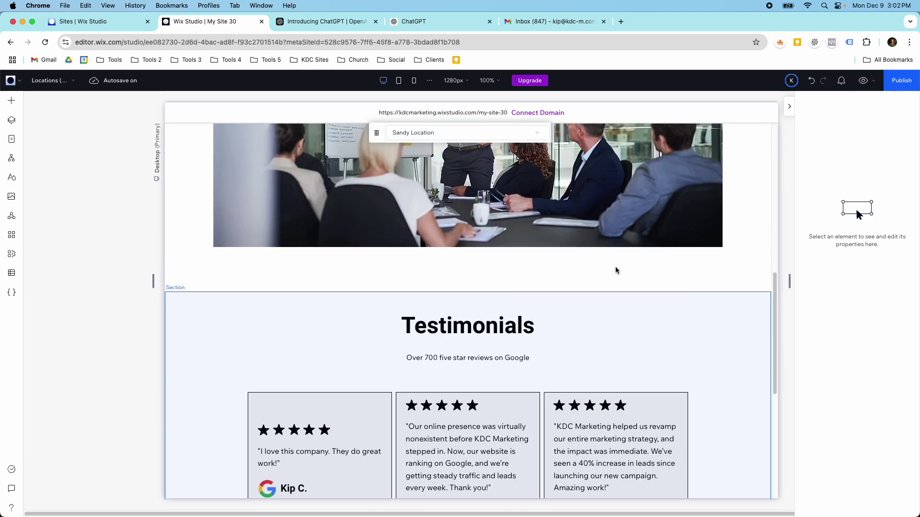
pyautogui.scroll(5, 617, 271)
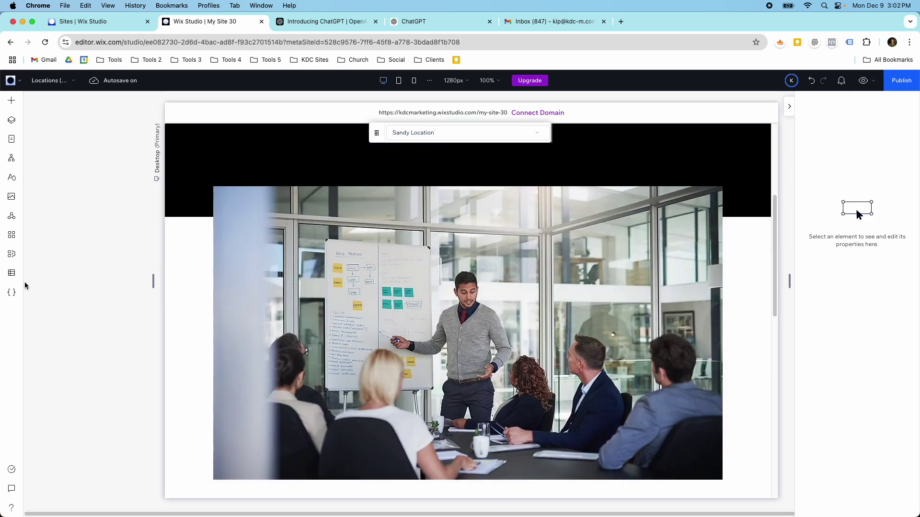
pyautogui.click(11, 273)
pyautogui.click(83, 124)
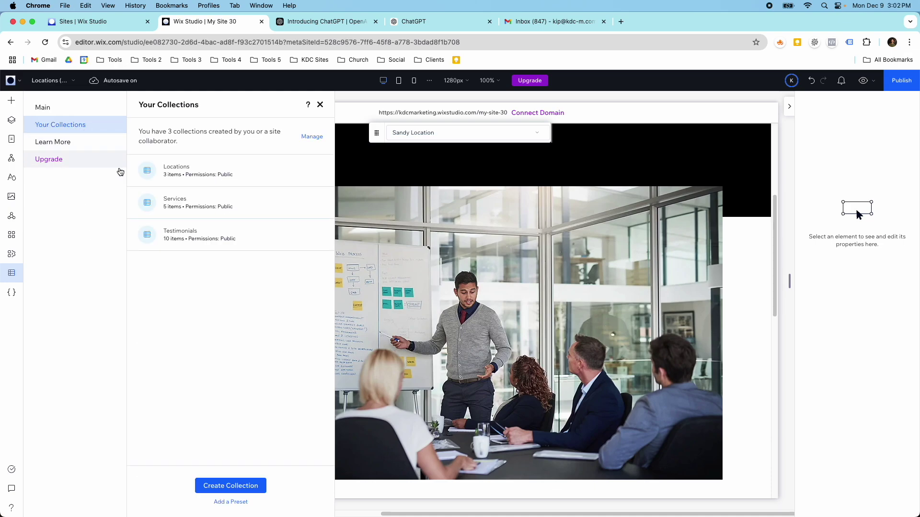
pyautogui.click(211, 175)
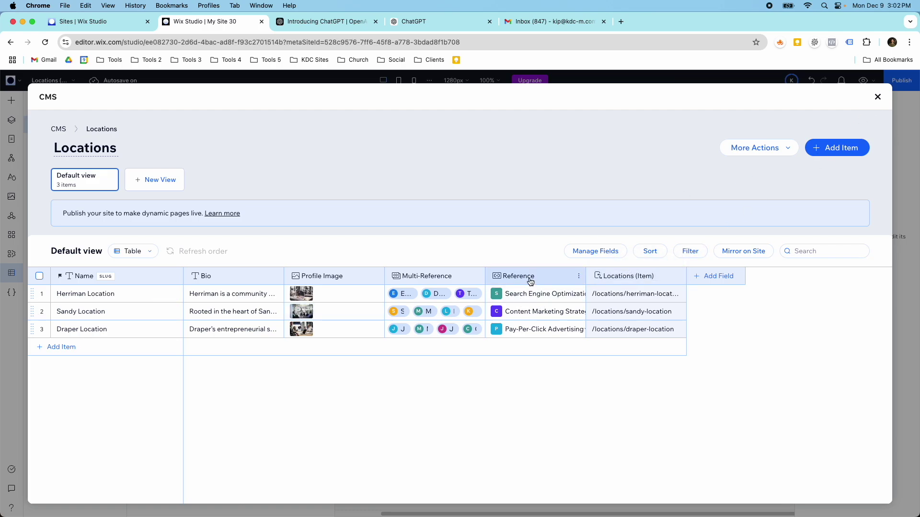
# Look over the field types available for the Locations collection, and examine the Services collection's descriptions and prices before closing the CMS.
pyautogui.click(703, 276)
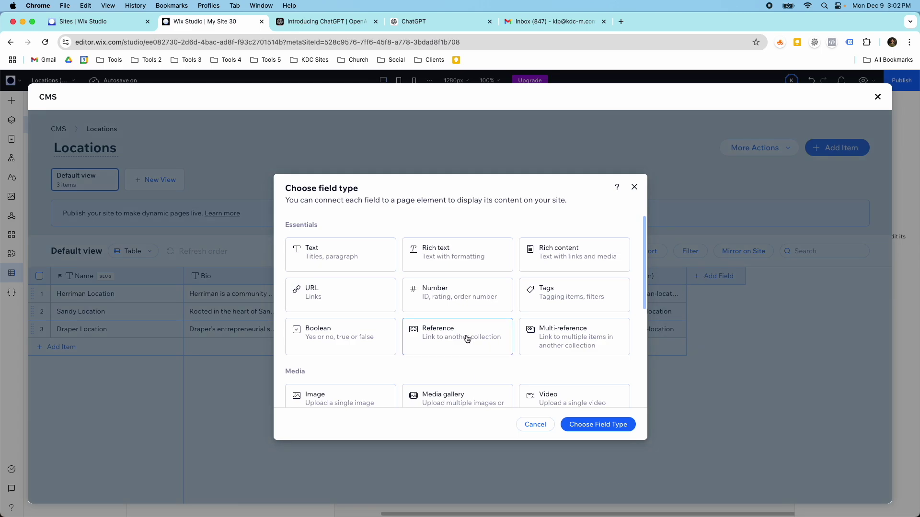
pyautogui.click(635, 187)
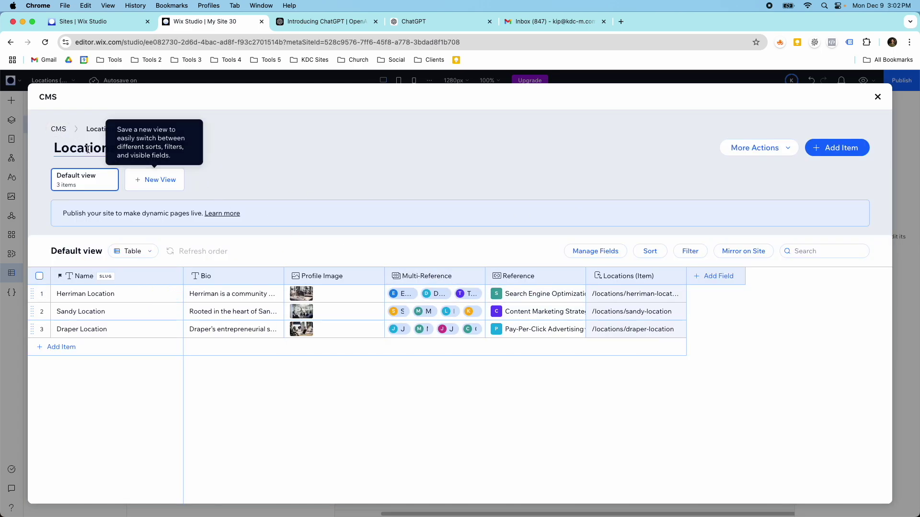
pyautogui.click(58, 129)
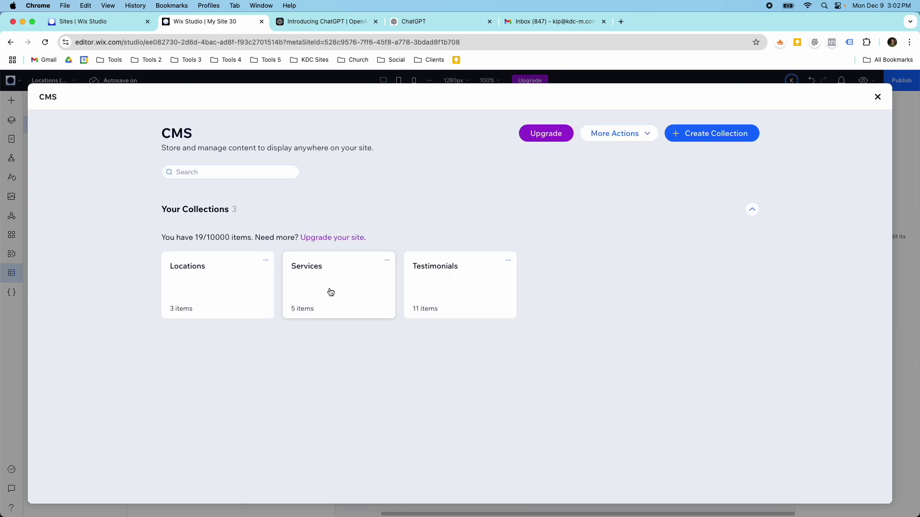
pyautogui.click(329, 292)
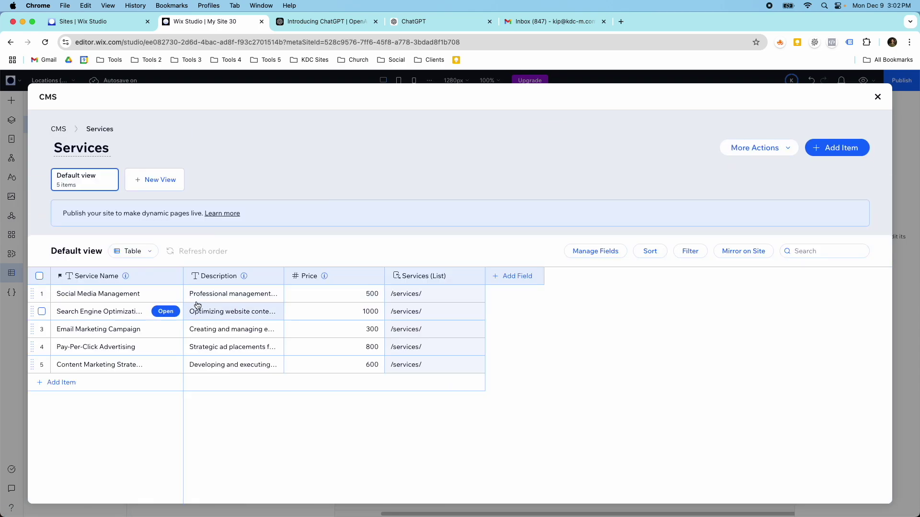
pyautogui.doubleClick(230, 295)
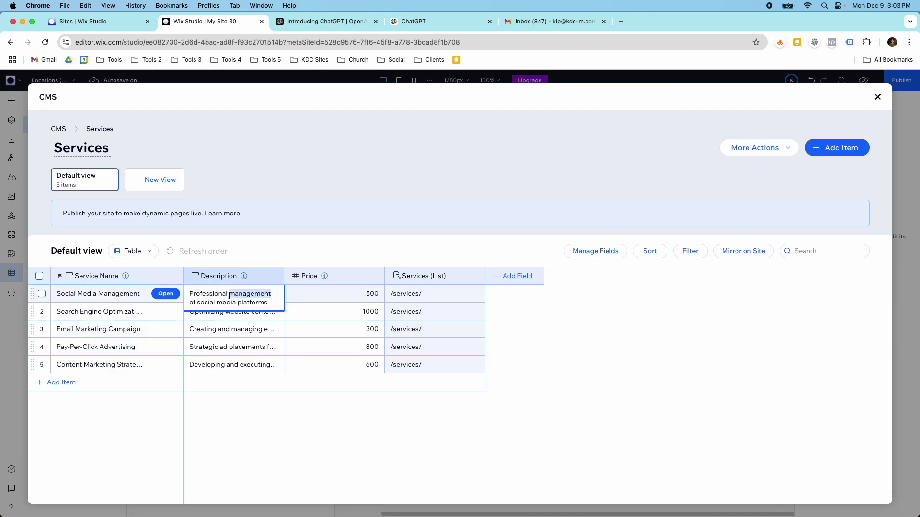
pyautogui.click(349, 295)
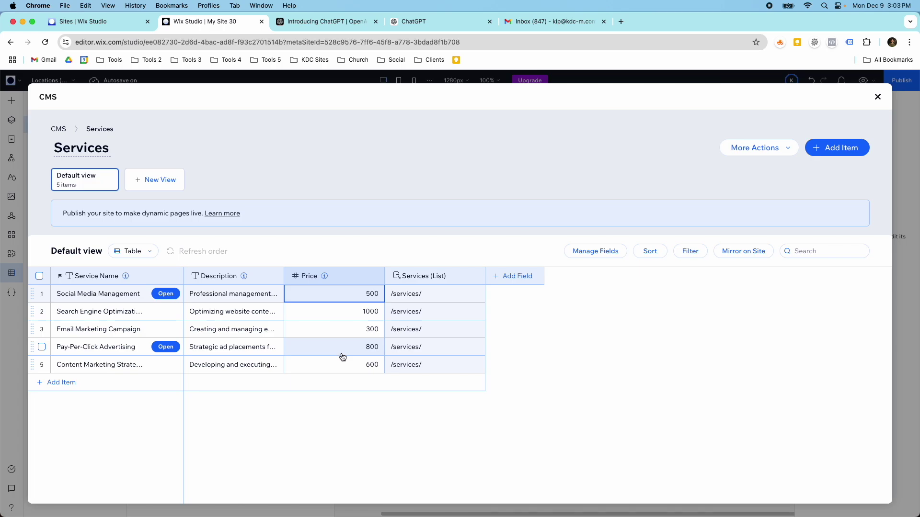
pyautogui.click(878, 98)
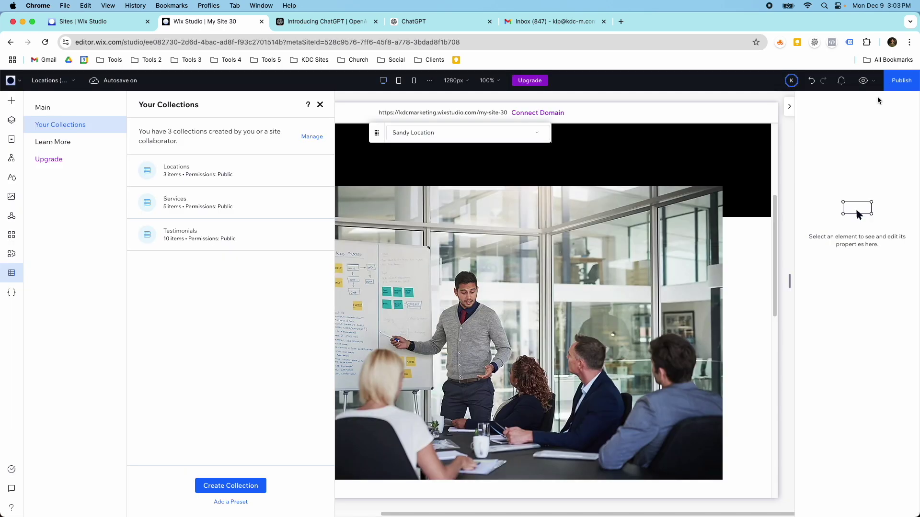
pyautogui.click(321, 105)
# Switch the dynamic page between Herriman Location and Sandy Location to compare the referenced service shown in the stack below the testimonials.
pyautogui.scroll(-10, 389, 210)
pyautogui.click(532, 373)
pyautogui.click(507, 375)
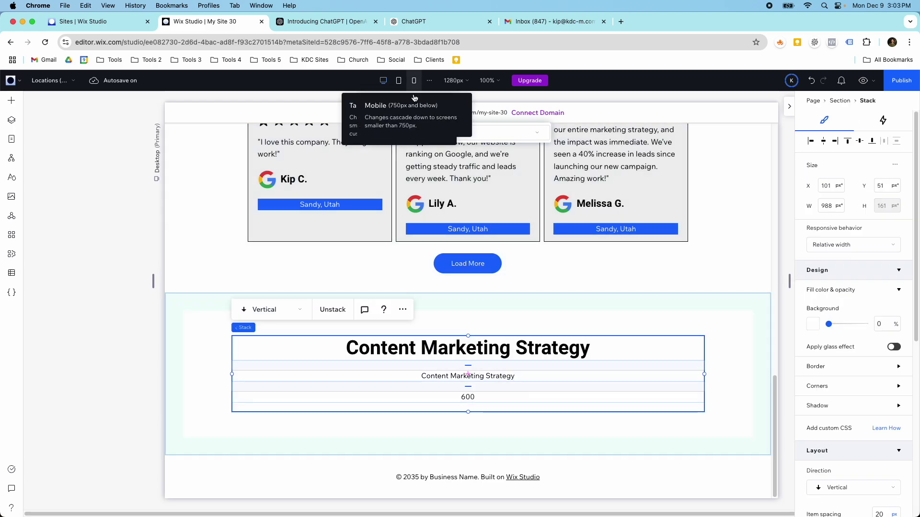
pyautogui.click(439, 132)
pyautogui.click(437, 169)
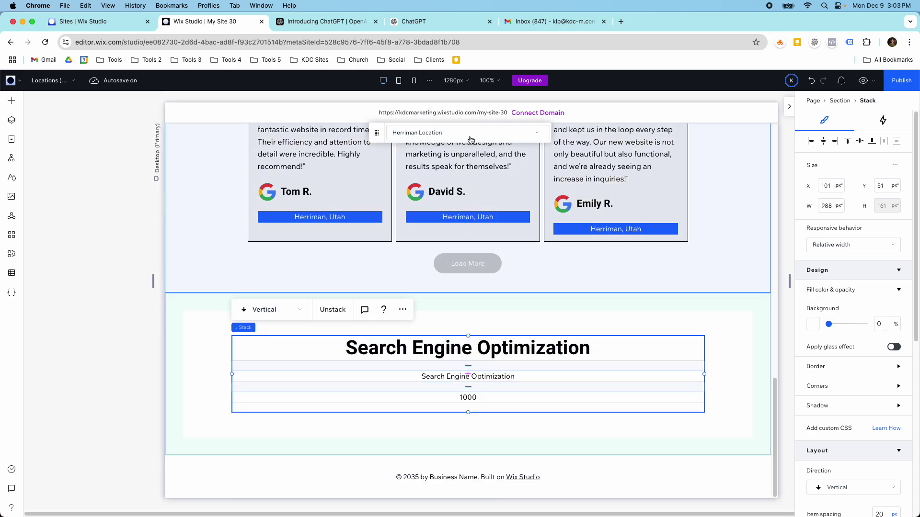
pyautogui.click(448, 136)
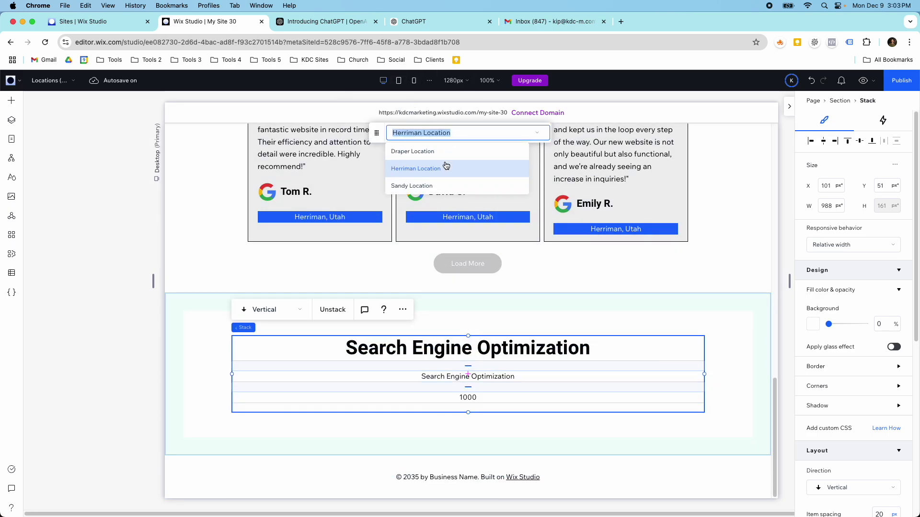
pyautogui.click(436, 183)
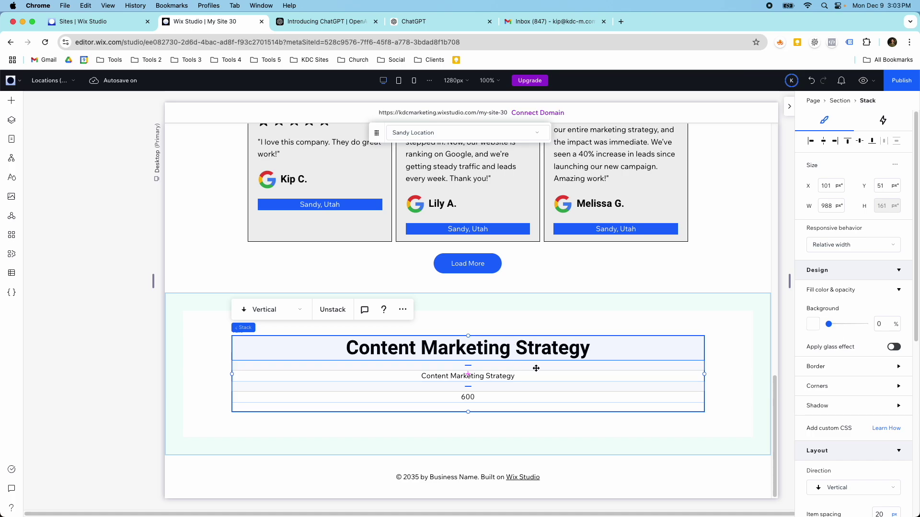
# Inspect the service title's dataset connection and the fields offered through the Services reference.
pyautogui.click(531, 350)
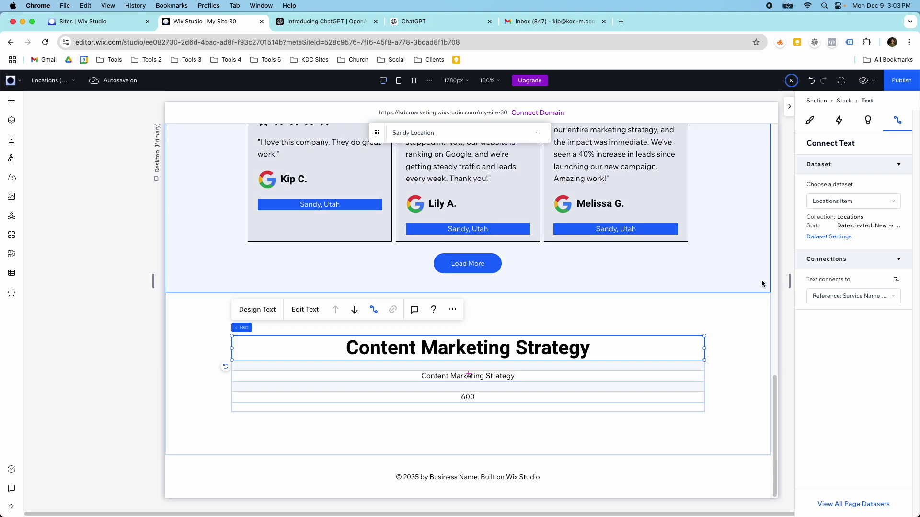
pyautogui.click(830, 296)
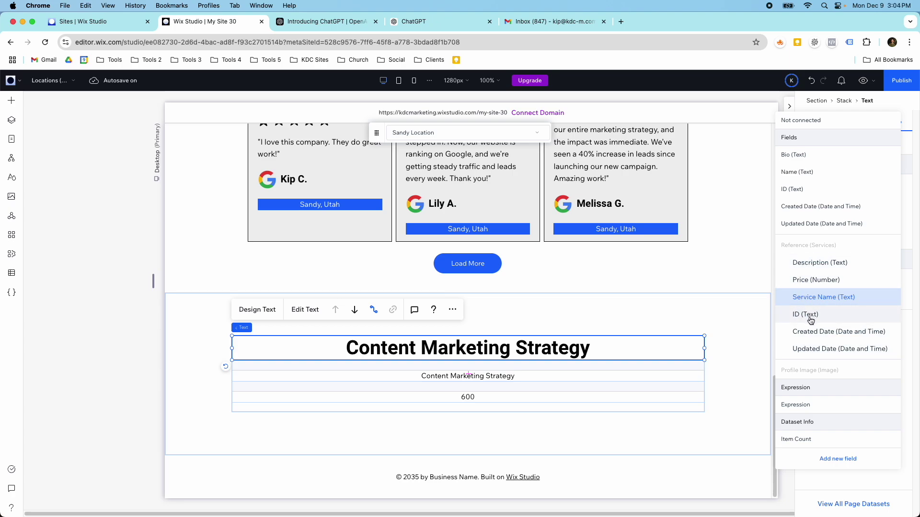
pyautogui.click(701, 342)
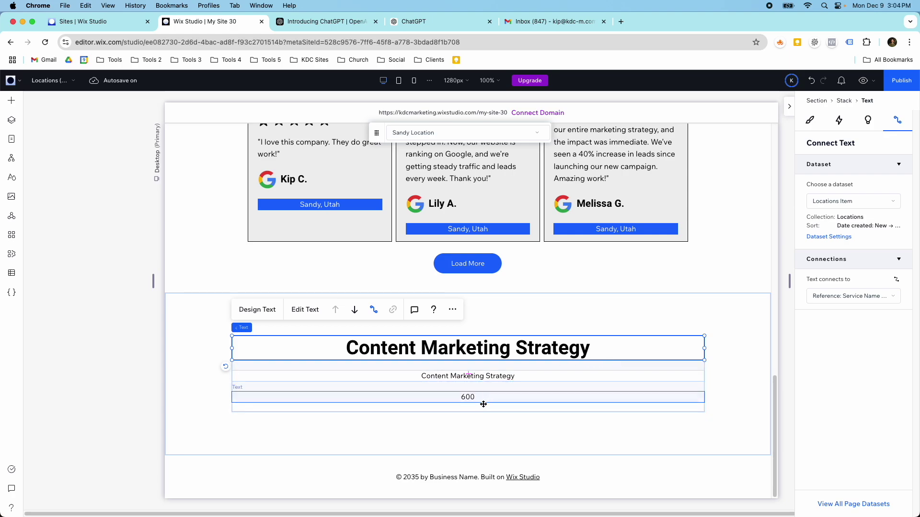
# Add a blank section below the service section and place a title, paragraph and button stack about 464 px wide in it.
pyautogui.click(472, 449)
pyautogui.click(473, 455)
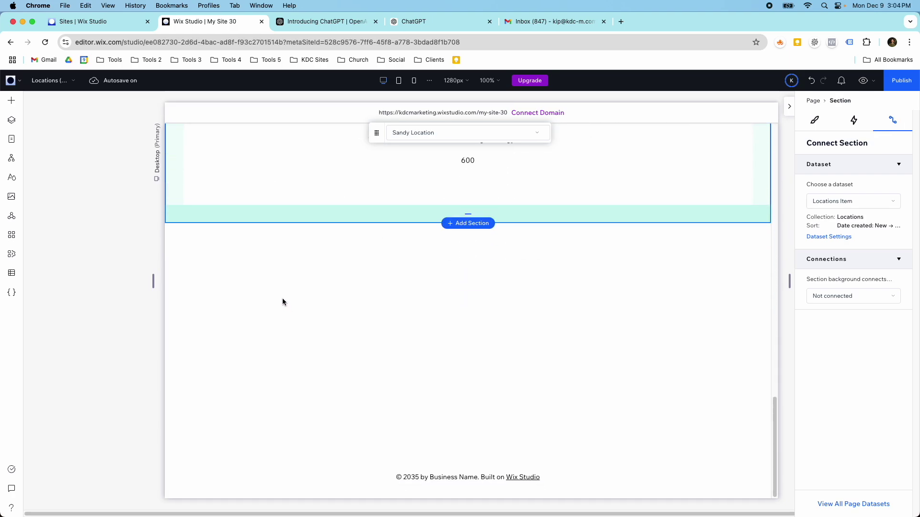
pyautogui.click(10, 104)
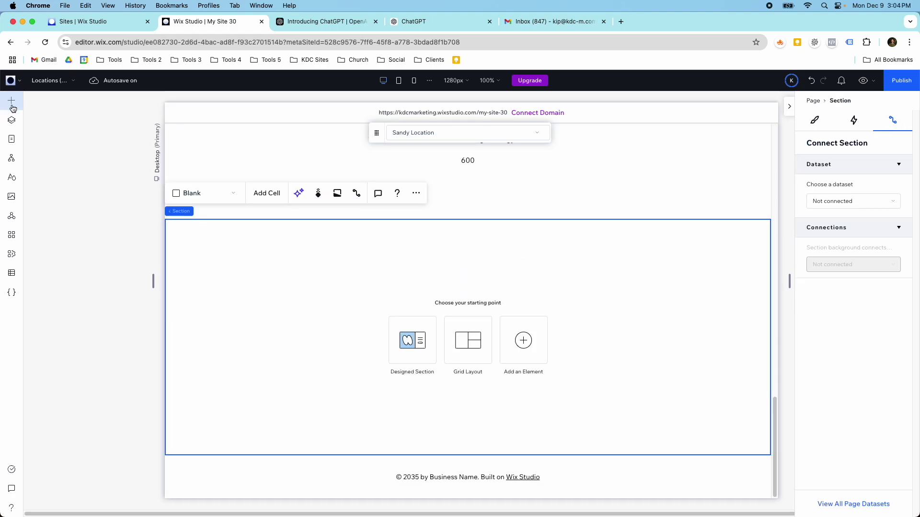
pyautogui.moveTo(233, 209); pyautogui.dragTo(617, 327)
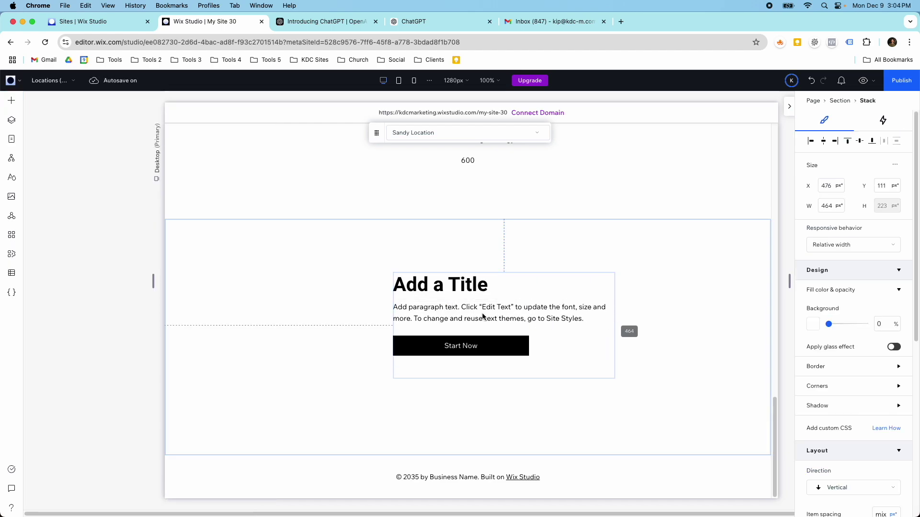
# Connect the new stack's paragraph to the Locations Item dataset, using the Description field from the Services reference.
pyautogui.click(524, 314)
pyautogui.click(546, 281)
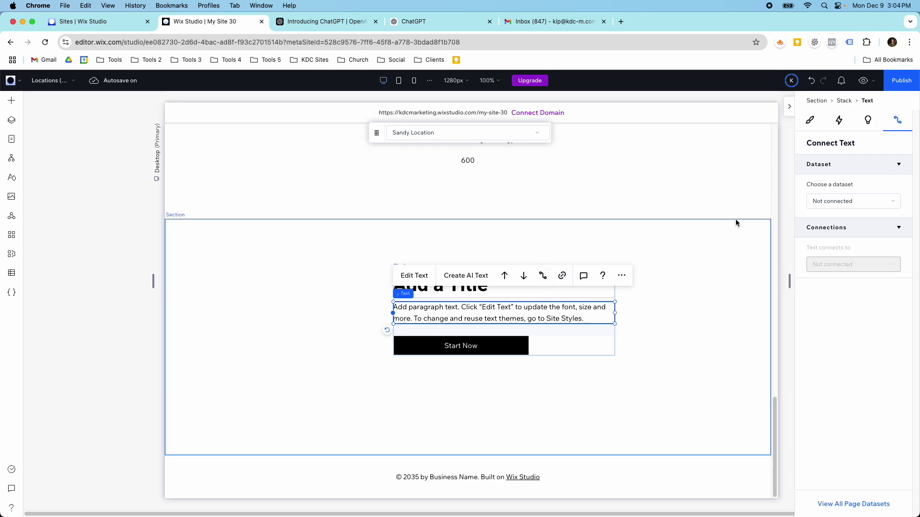
pyautogui.click(853, 201)
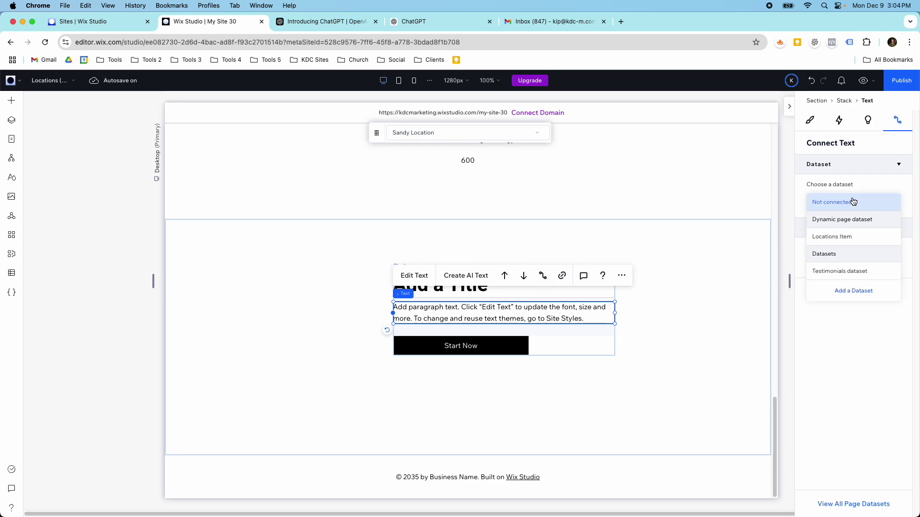
pyautogui.click(854, 236)
pyautogui.click(852, 302)
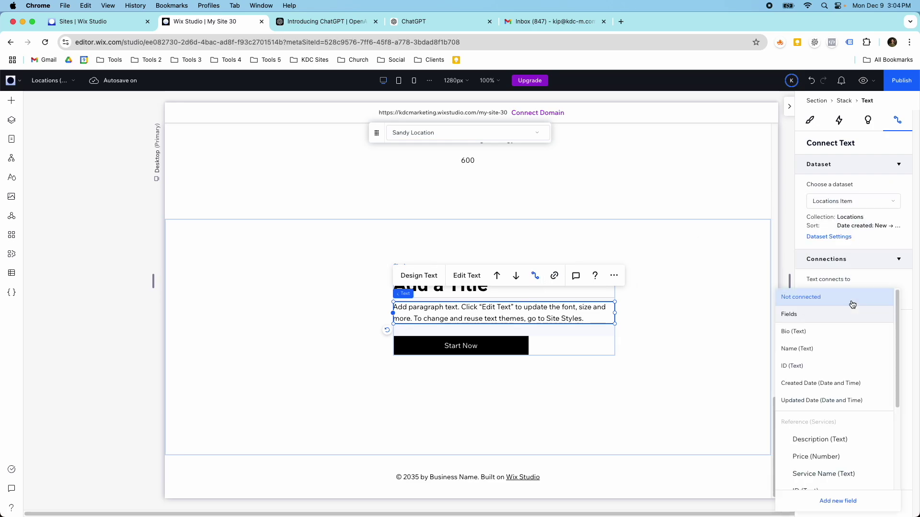
pyautogui.scroll(-3, 851, 314)
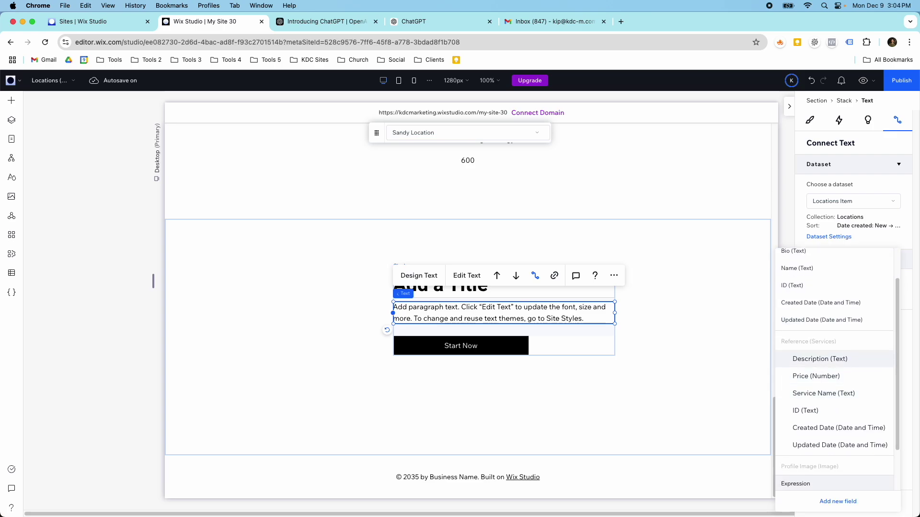
pyautogui.click(833, 359)
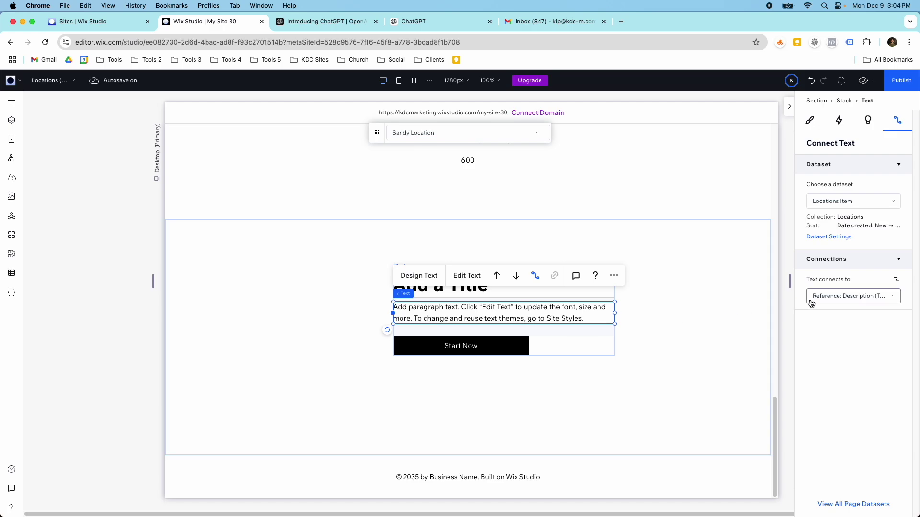
pyautogui.click(668, 315)
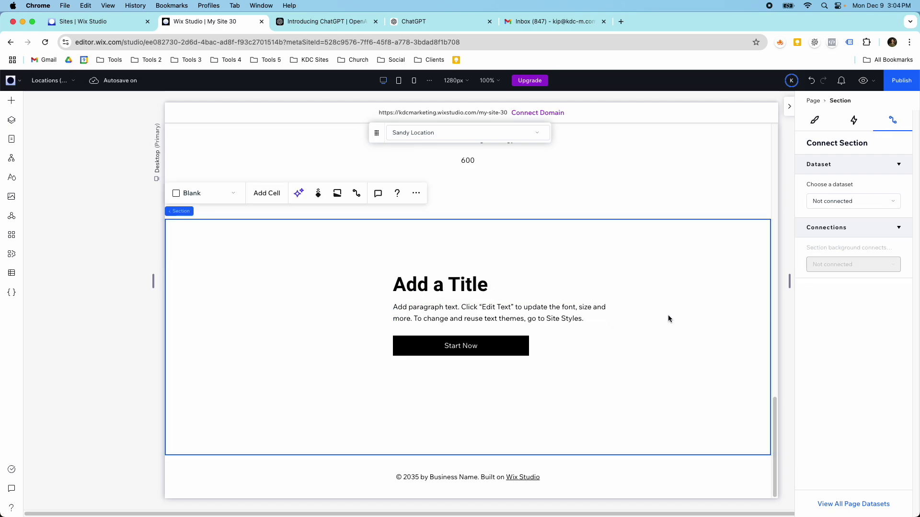
pyautogui.click(593, 313)
pyautogui.click(492, 307)
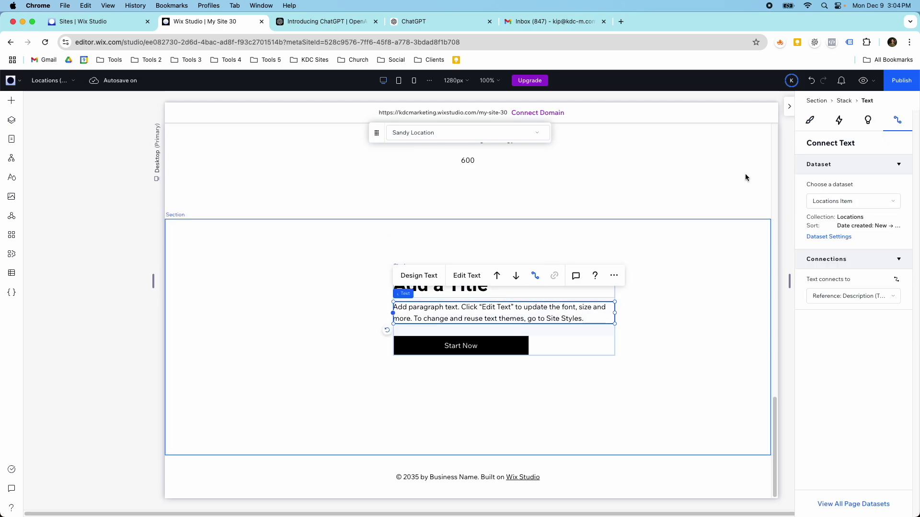
# Preview the page to check the connected description, and delete the added section after returning to editing.
pyautogui.click(863, 80)
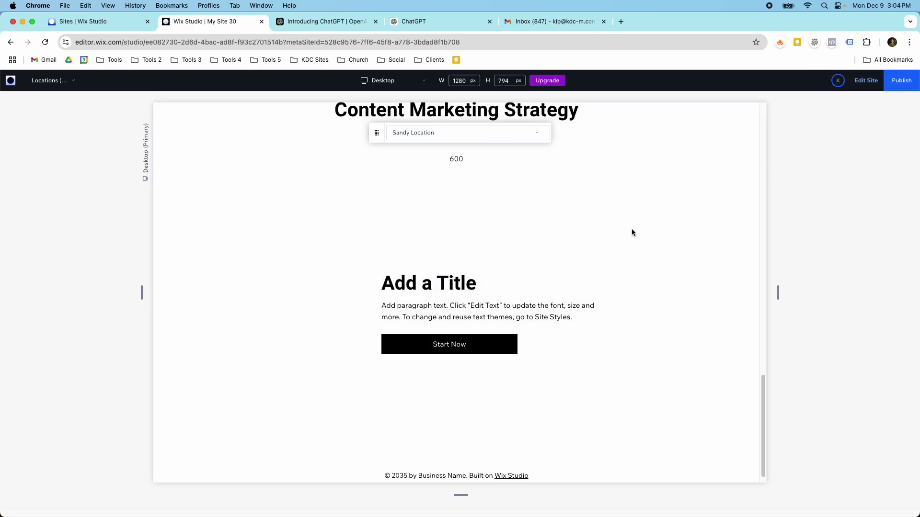
pyautogui.scroll(-1, 542, 288)
pyautogui.click(866, 80)
pyautogui.click(550, 271)
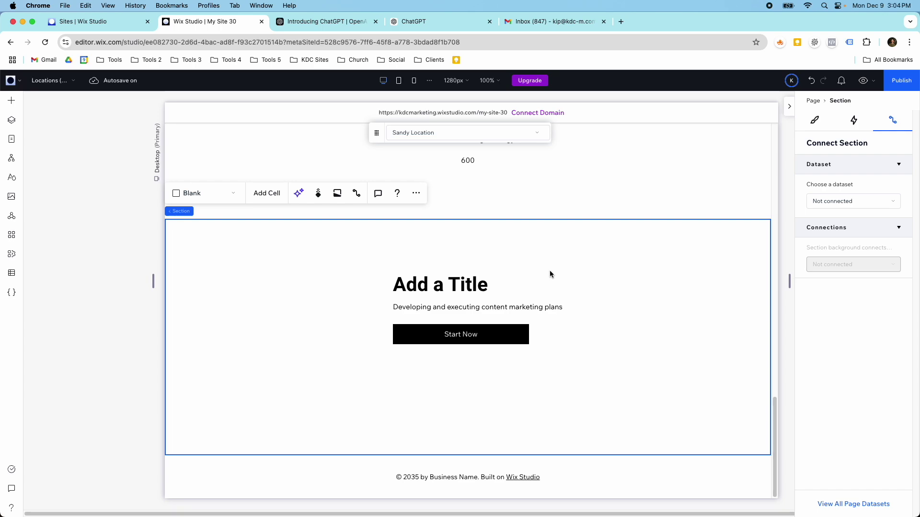
pyautogui.click(523, 357)
# Examine the service title's Locations Item dataset settings and its available Services reference fields.
pyautogui.click(481, 353)
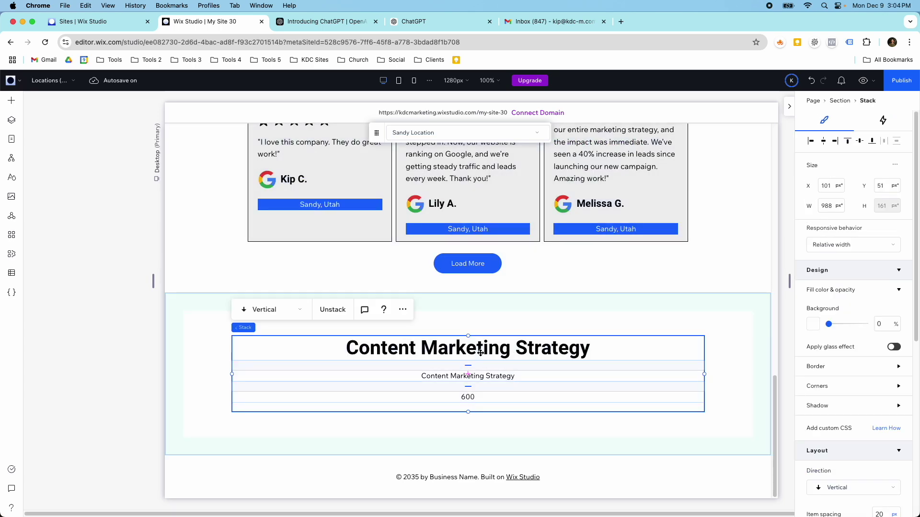
pyautogui.click(480, 353)
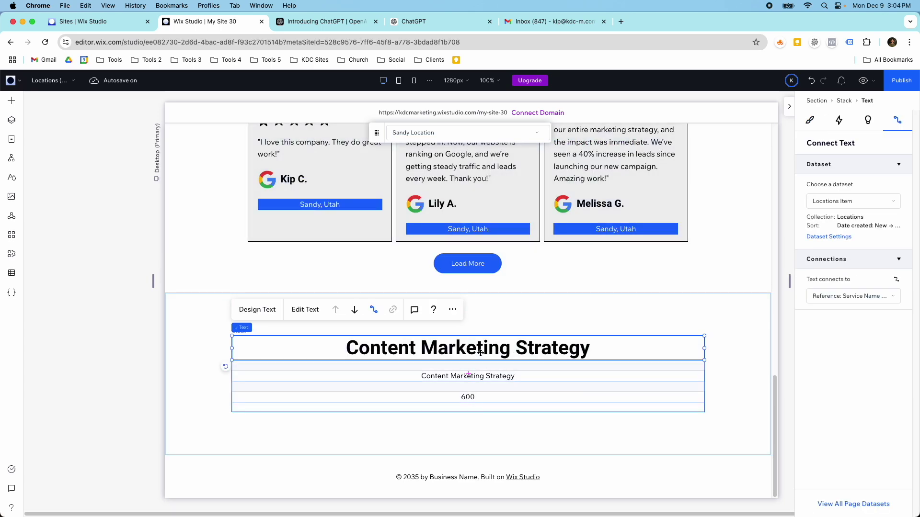
pyautogui.click(813, 239)
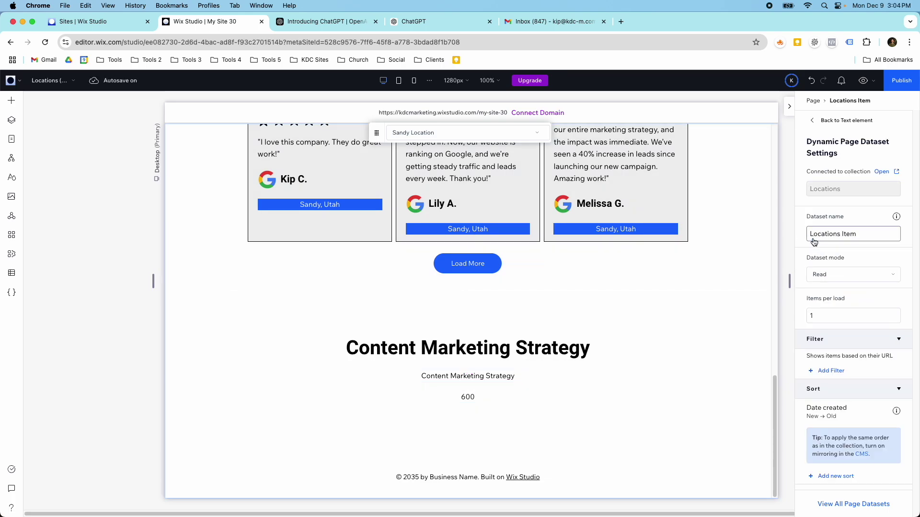
pyautogui.click(539, 348)
pyautogui.click(532, 351)
pyautogui.click(530, 352)
pyautogui.click(848, 296)
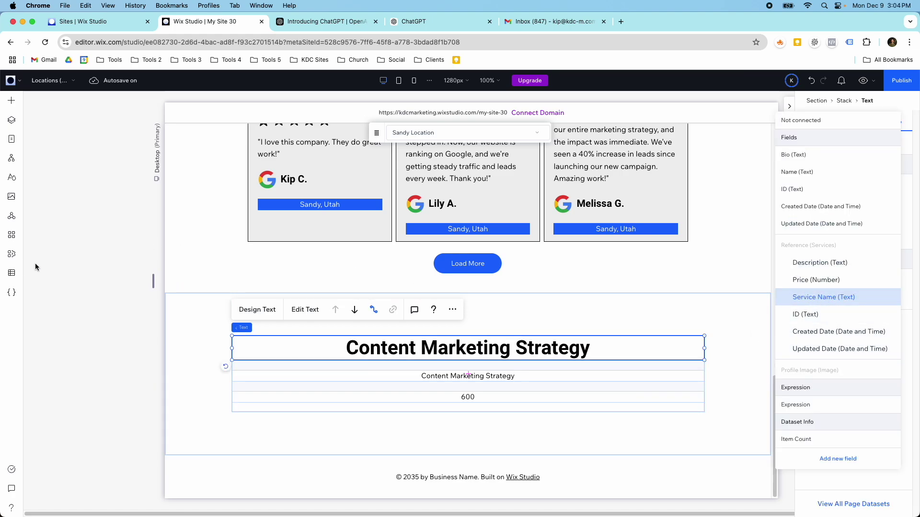
# Add a Reference field named Testimonials, linked to the Testimonials collection, to the Locations collection and place it before the existing Reference column.
pyautogui.click(12, 273)
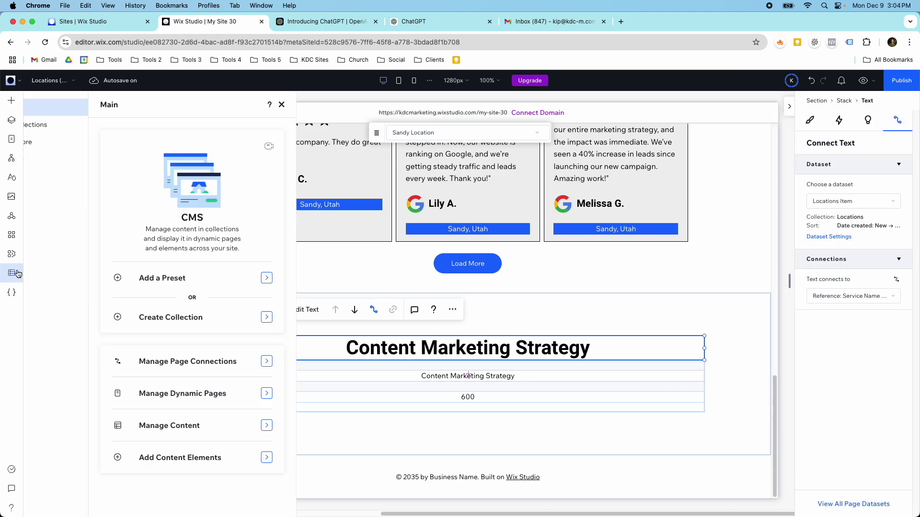
pyautogui.click(70, 125)
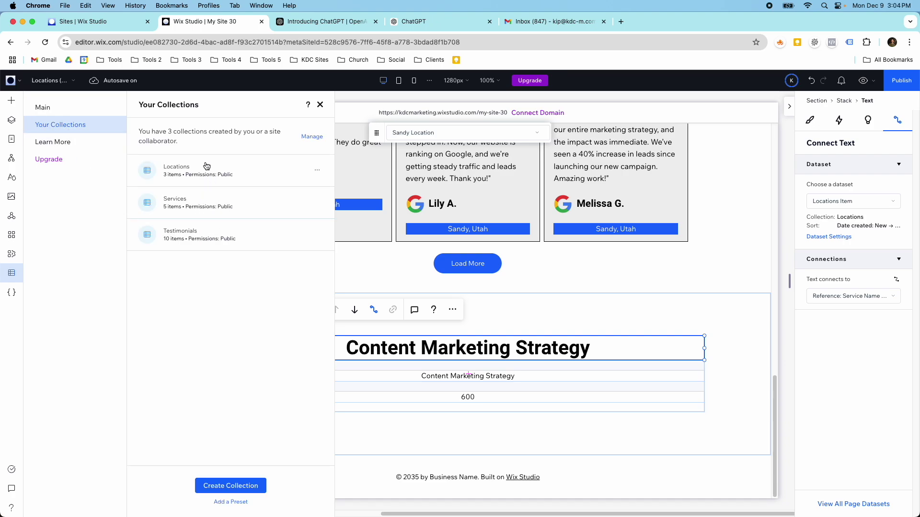
pyautogui.click(200, 177)
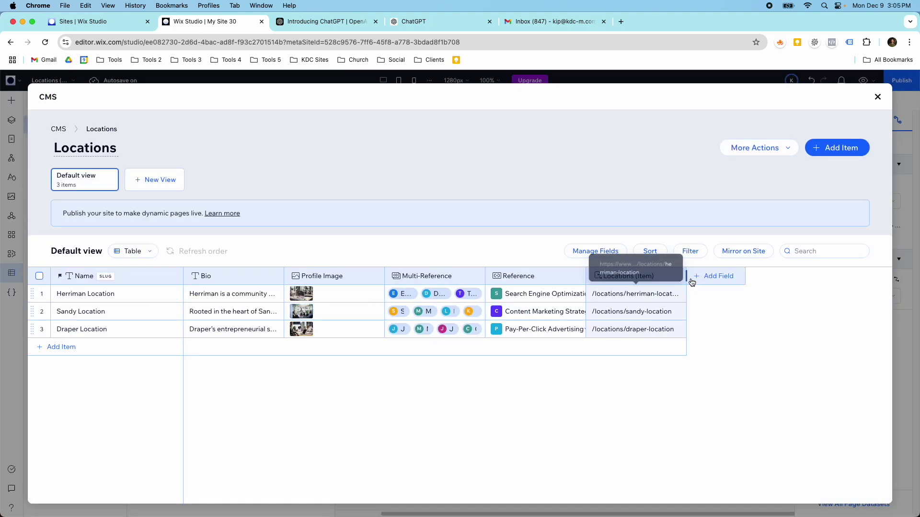
pyautogui.click(692, 283)
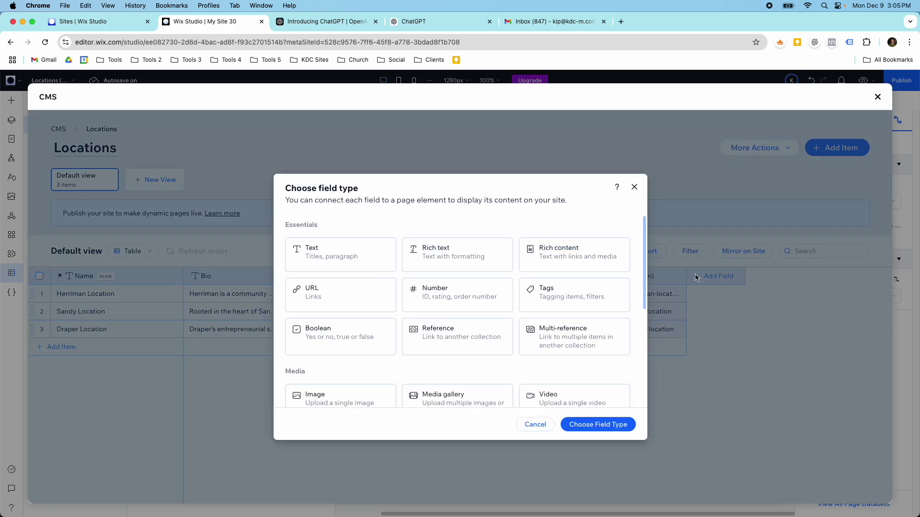
pyautogui.click(479, 344)
pyautogui.click(593, 434)
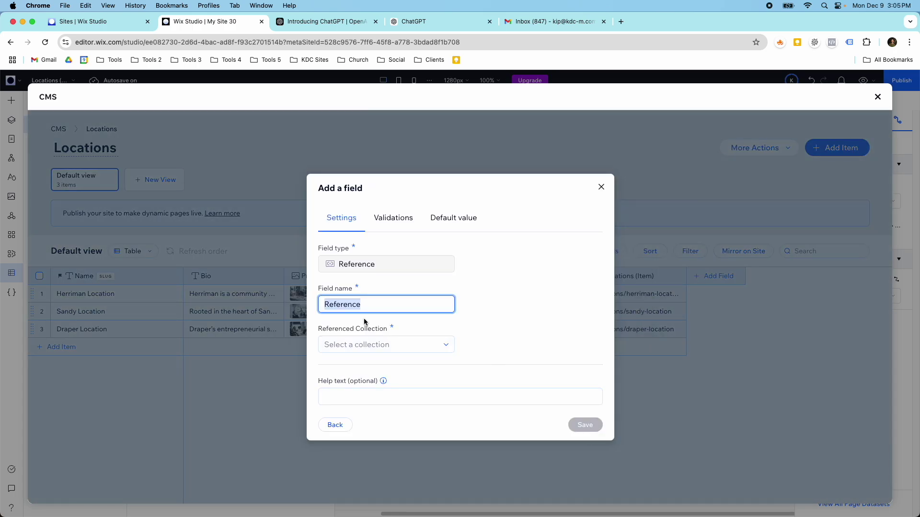
pyautogui.write('Testimonials')
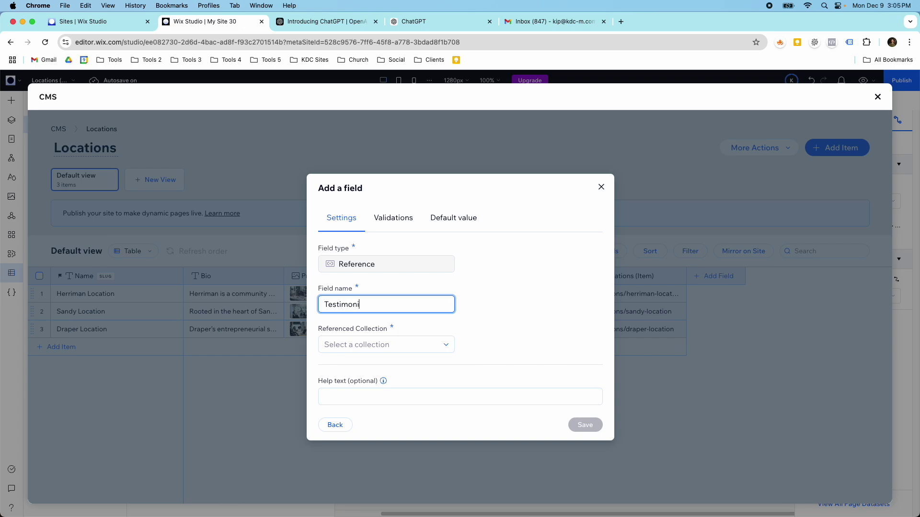
pyautogui.click(361, 345)
pyautogui.click(362, 413)
pyautogui.click(585, 425)
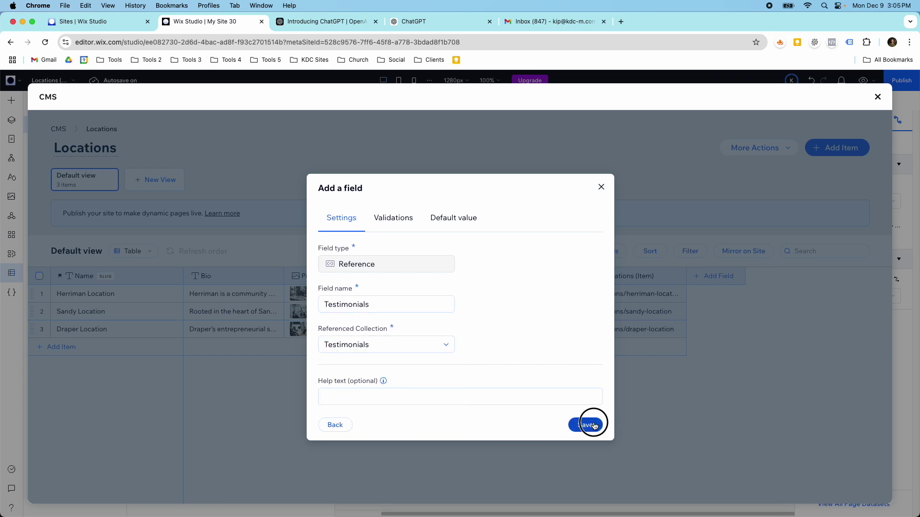
pyautogui.moveTo(739, 277); pyautogui.dragTo(490, 287)
# Try two different single testimonials in the Herriman Location's Testimonials field, and clear the selection.
pyautogui.click(576, 291)
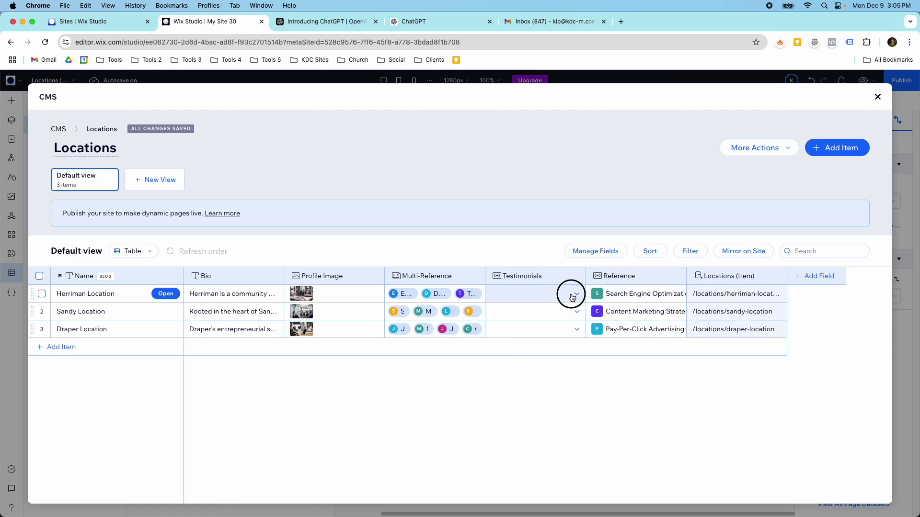
pyautogui.click(575, 293)
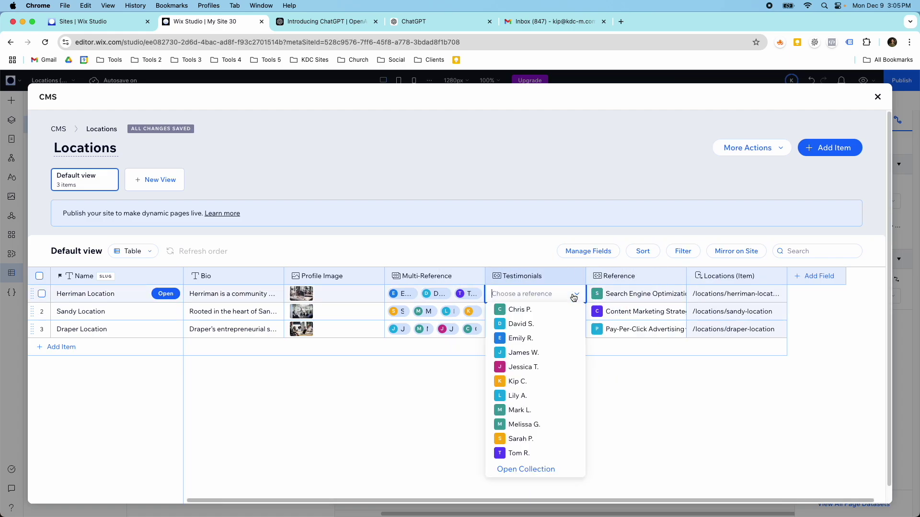
pyautogui.click(532, 324)
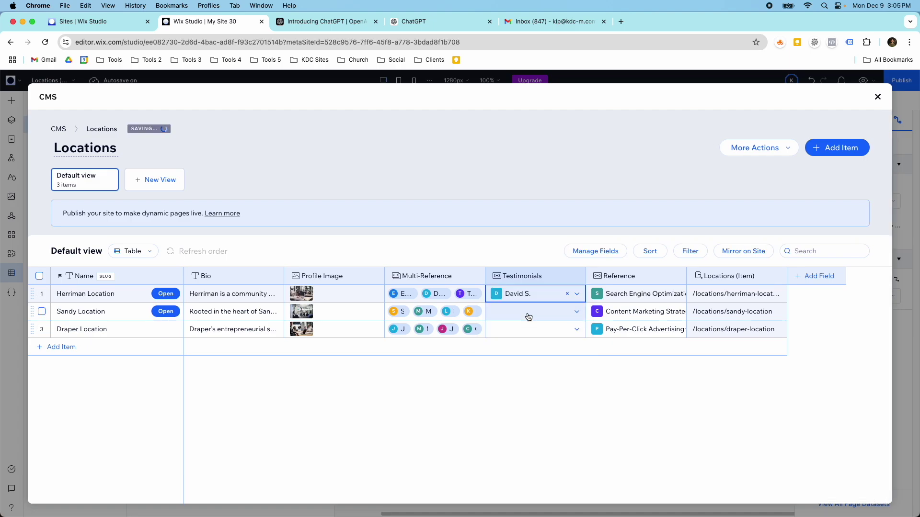
pyautogui.click(578, 295)
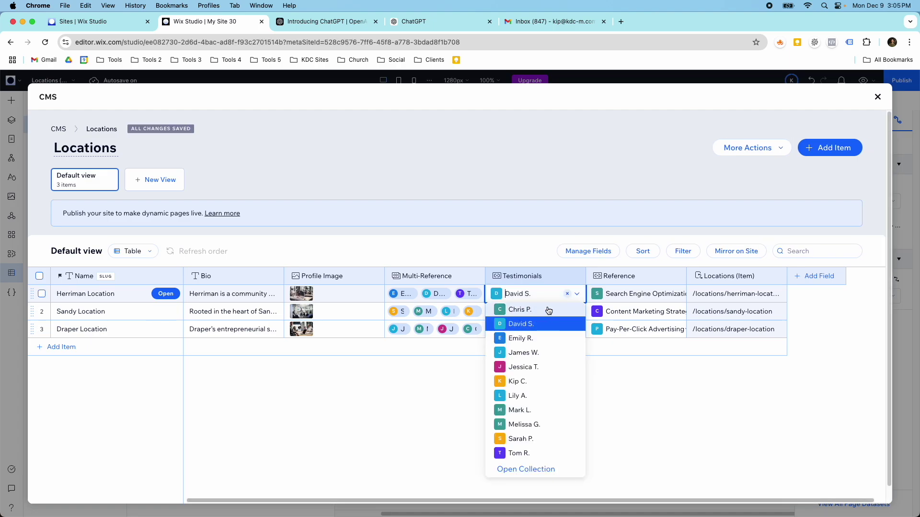
pyautogui.click(550, 353)
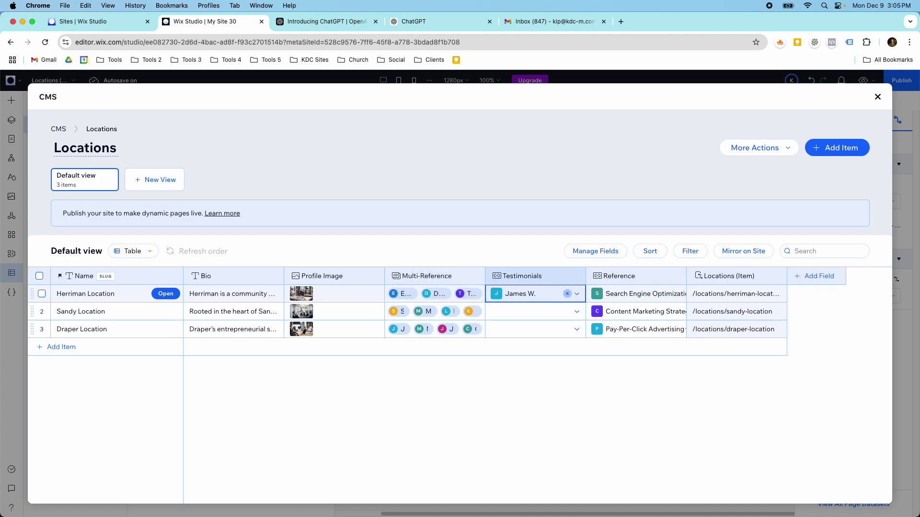
pyautogui.click(566, 293)
# Return to the location page and examine the Services and Testimonials reference fields available for connecting the service title.
pyautogui.click(875, 97)
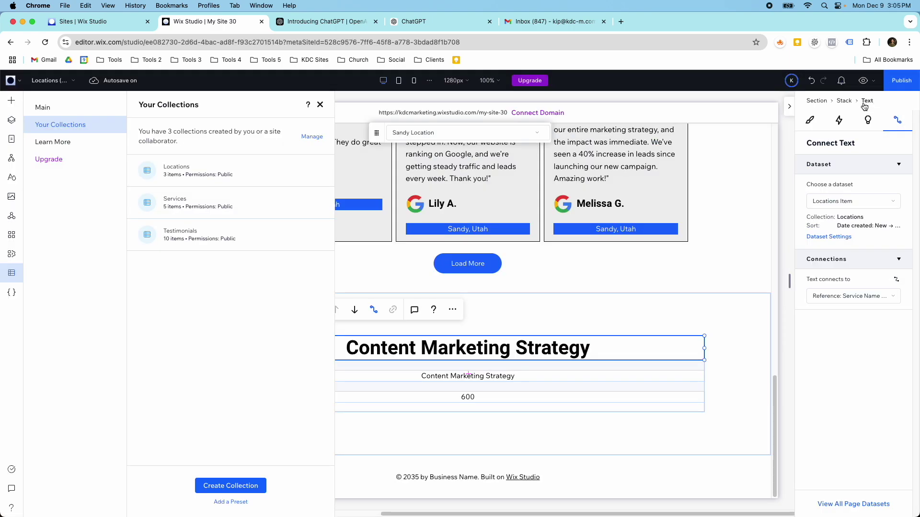
pyautogui.click(823, 296)
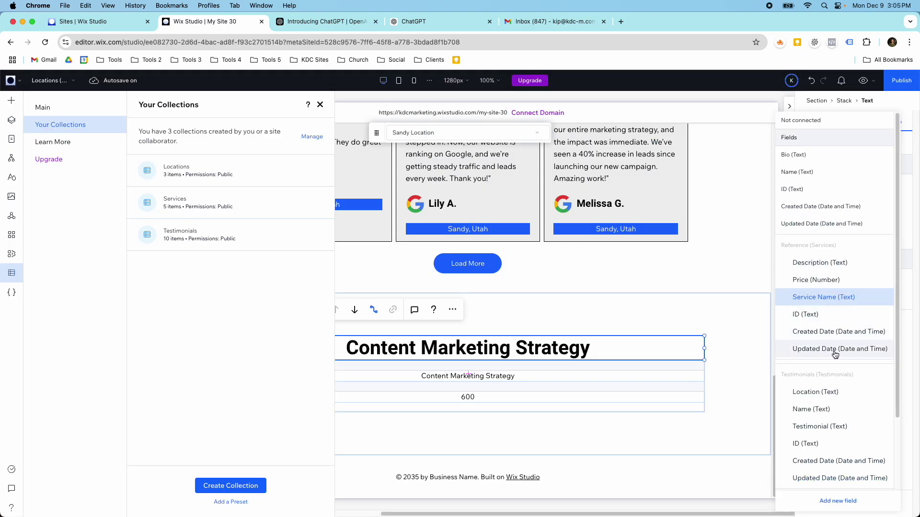
pyautogui.scroll(-2, 835, 369)
pyautogui.scroll(3, 836, 335)
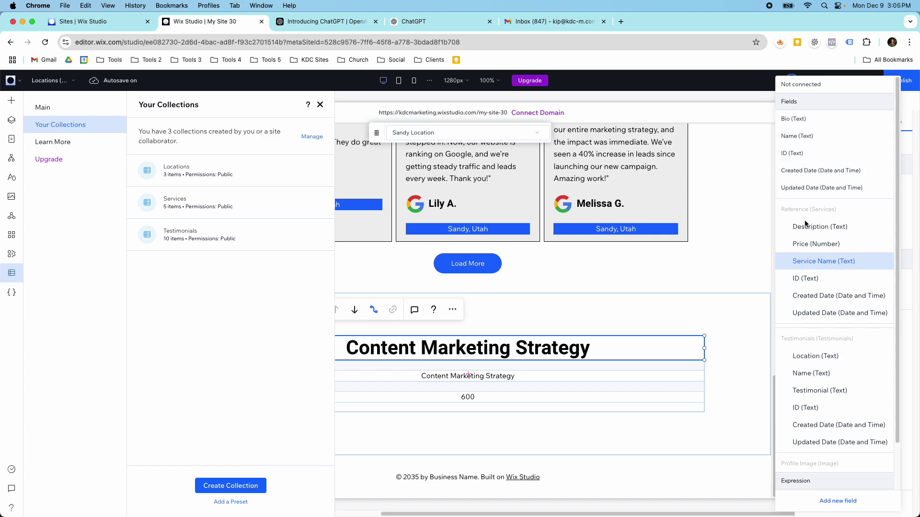
pyautogui.scroll(-3, 836, 323)
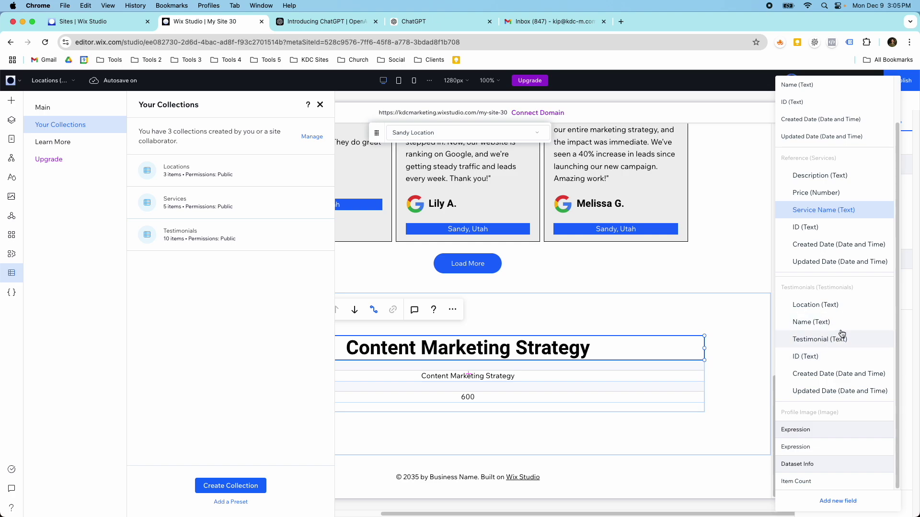
pyautogui.scroll(3, 818, 284)
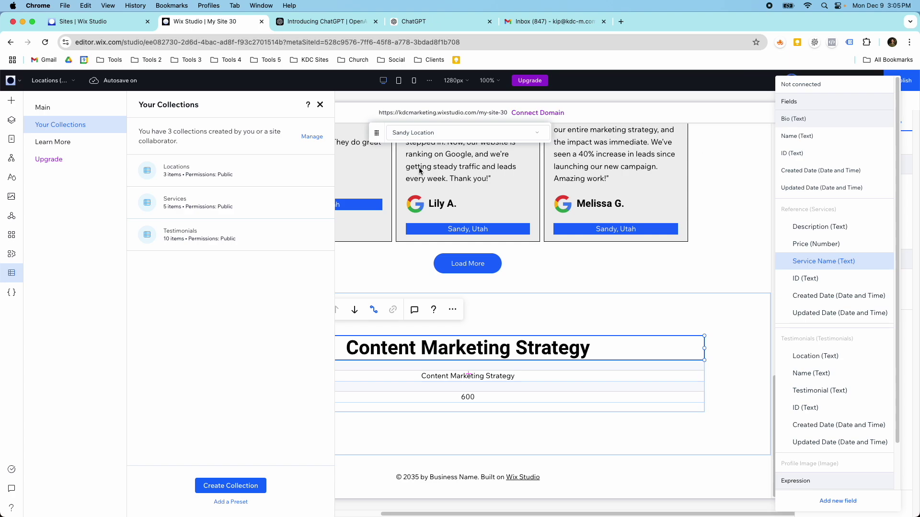
pyautogui.click(320, 105)
pyautogui.click(320, 105)
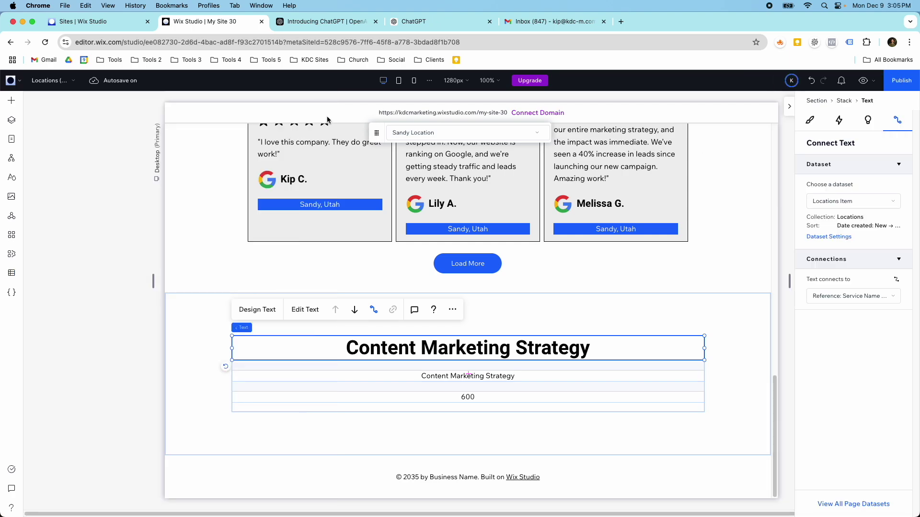
# Inspect the dataset and element connections of the testimonials repeater on the Sandy Location page.
pyautogui.scroll(3, 494, 191)
pyautogui.click(692, 292)
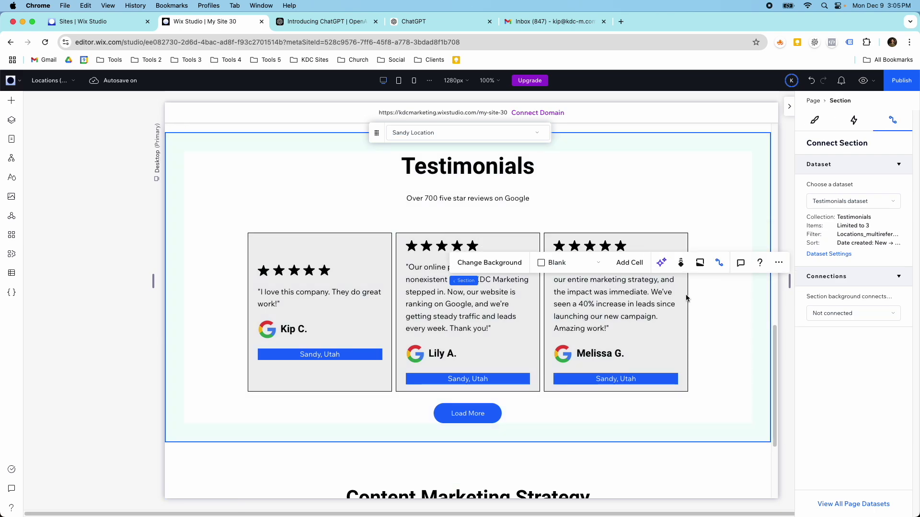
pyautogui.click(621, 302)
pyautogui.click(621, 302)
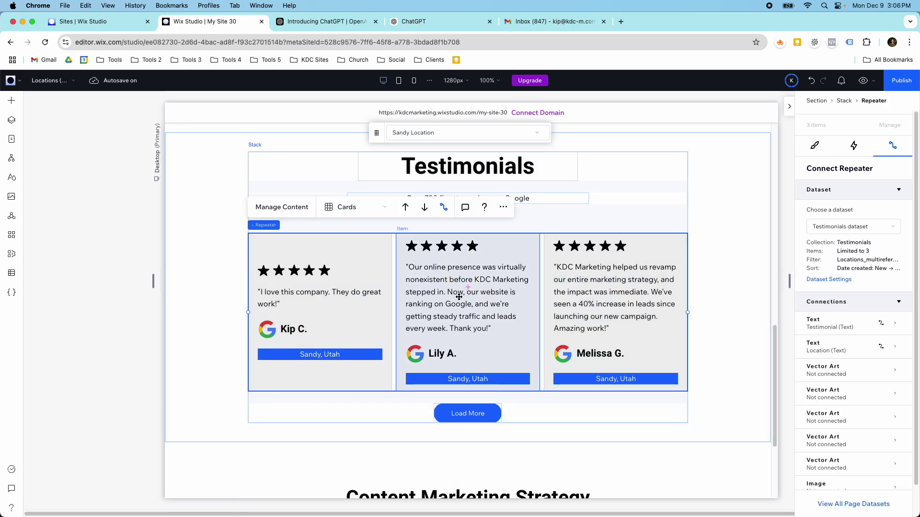
# Switch to the Home page and view its Testimonials section.
pyautogui.scroll(5, 486, 294)
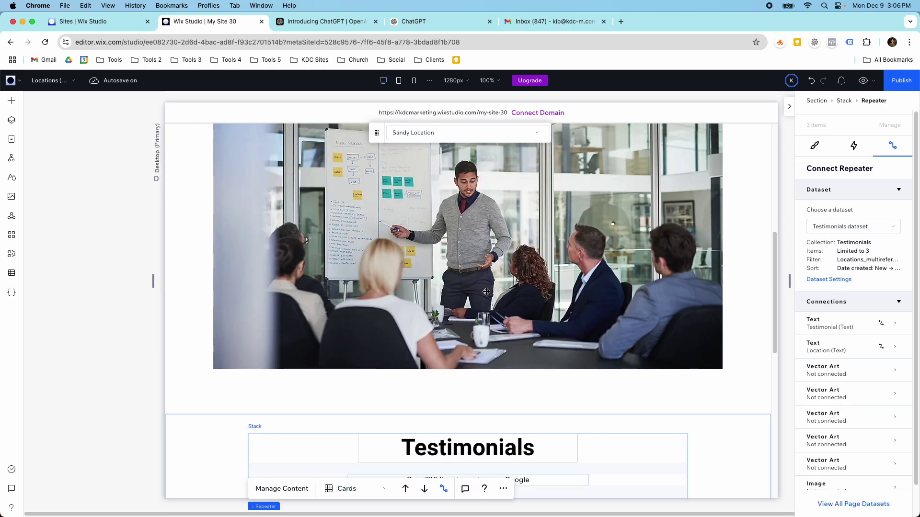
pyautogui.scroll(5, 486, 292)
pyautogui.click(46, 81)
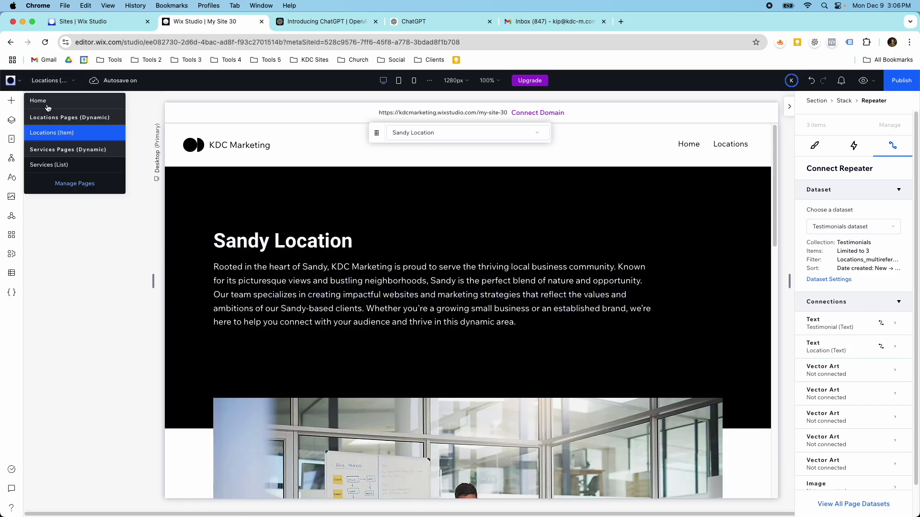
pyautogui.click(49, 101)
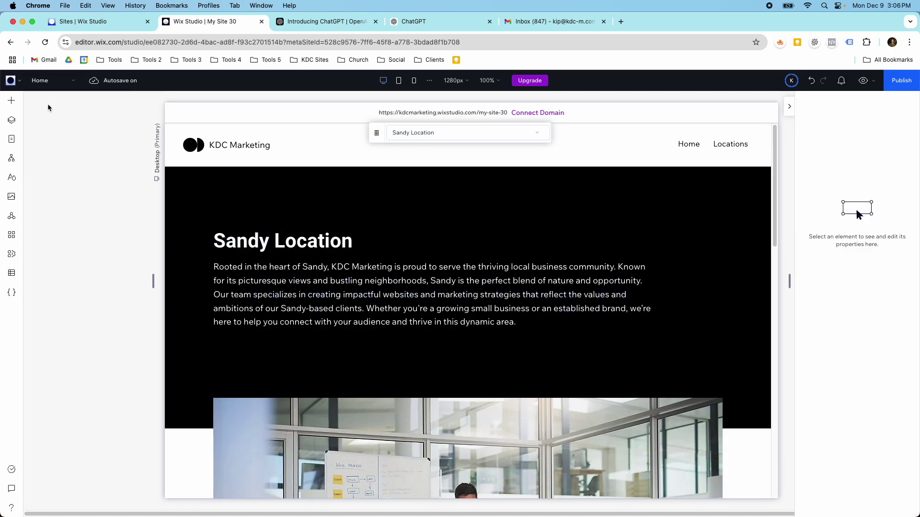
pyautogui.scroll(-7, 234, 195)
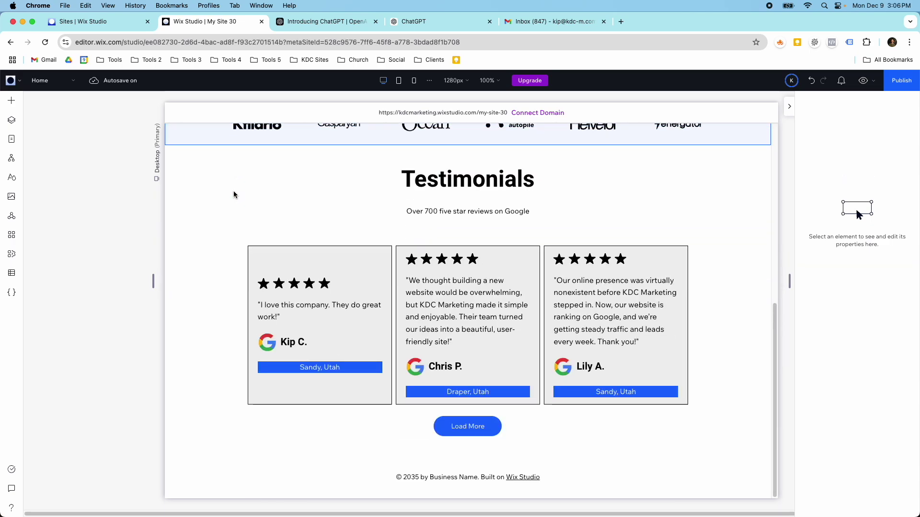
# Open the Locations collection and review the field types available for a new field, without adding one.
pyautogui.click(11, 274)
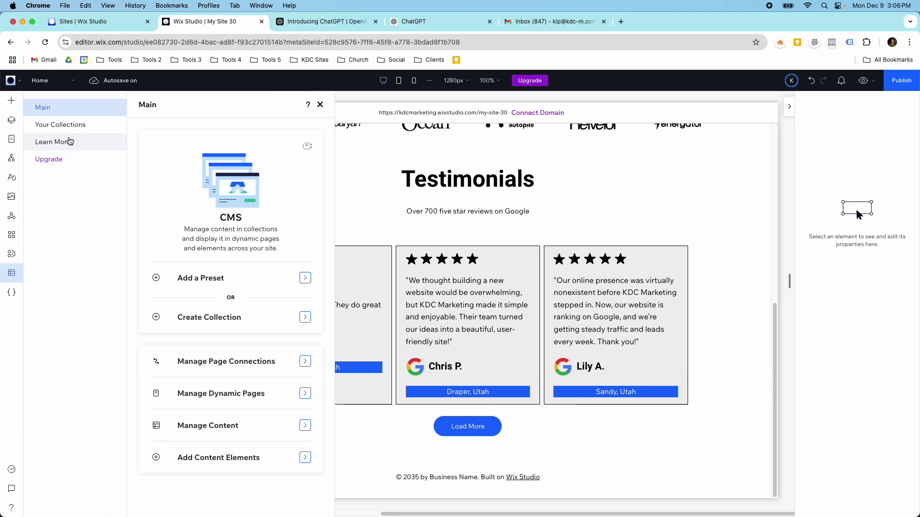
pyautogui.click(62, 125)
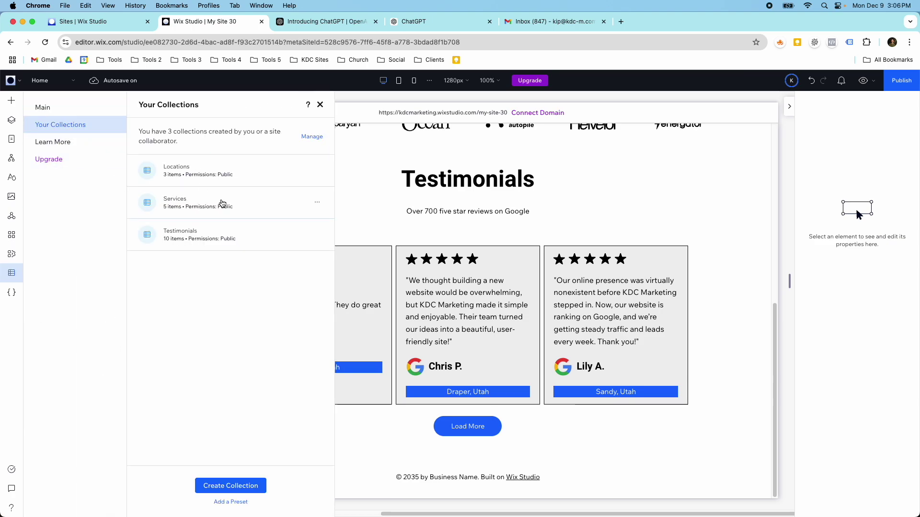
pyautogui.click(226, 179)
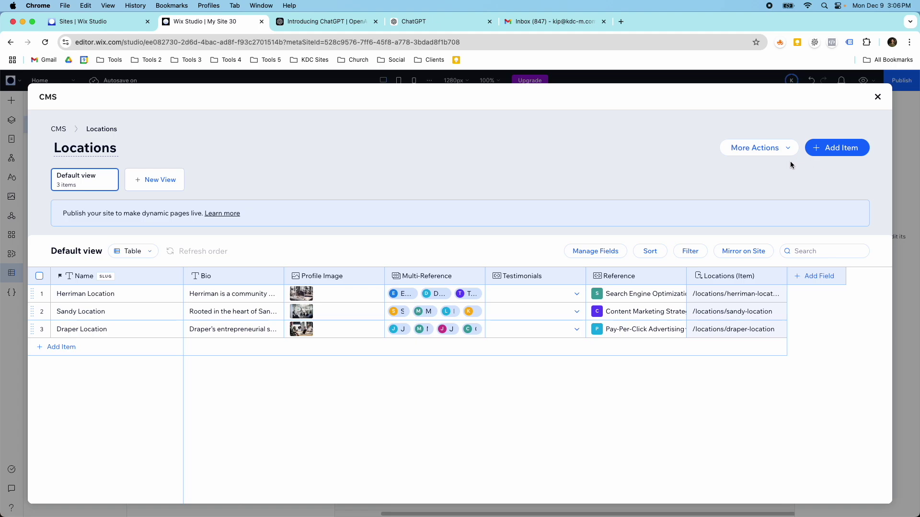
pyautogui.click(800, 275)
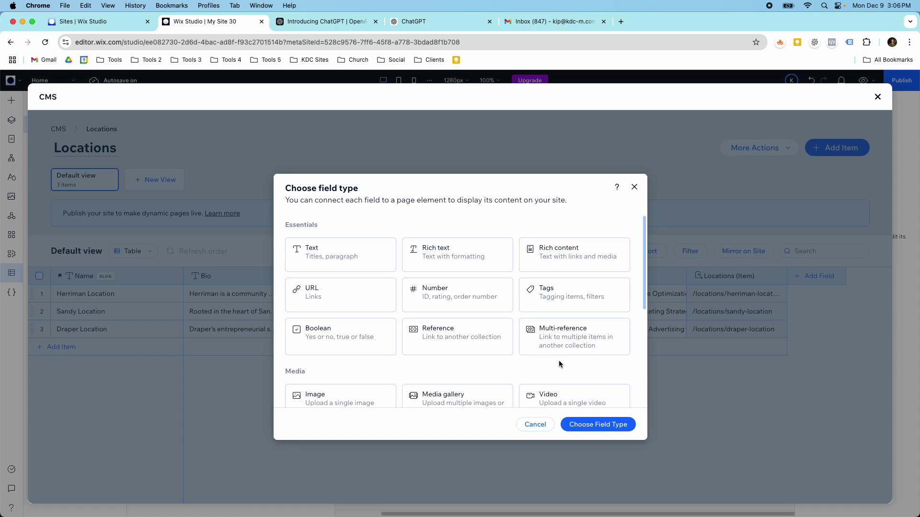
pyautogui.click(547, 430)
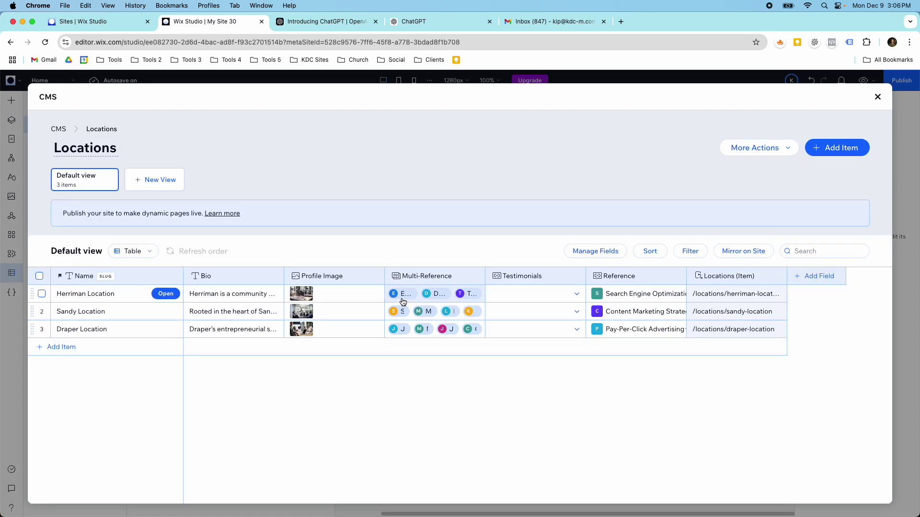